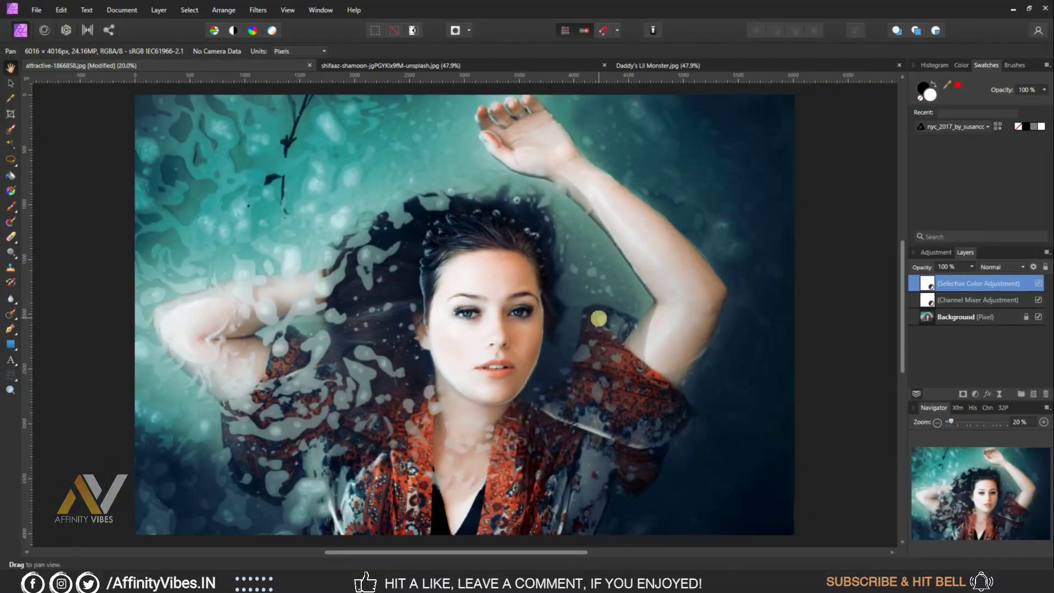
On the jungle photo, import Cinematic Color.cube into the LUT adjustment presets
{"action": "left_click", "coordinate": [380, 65]}
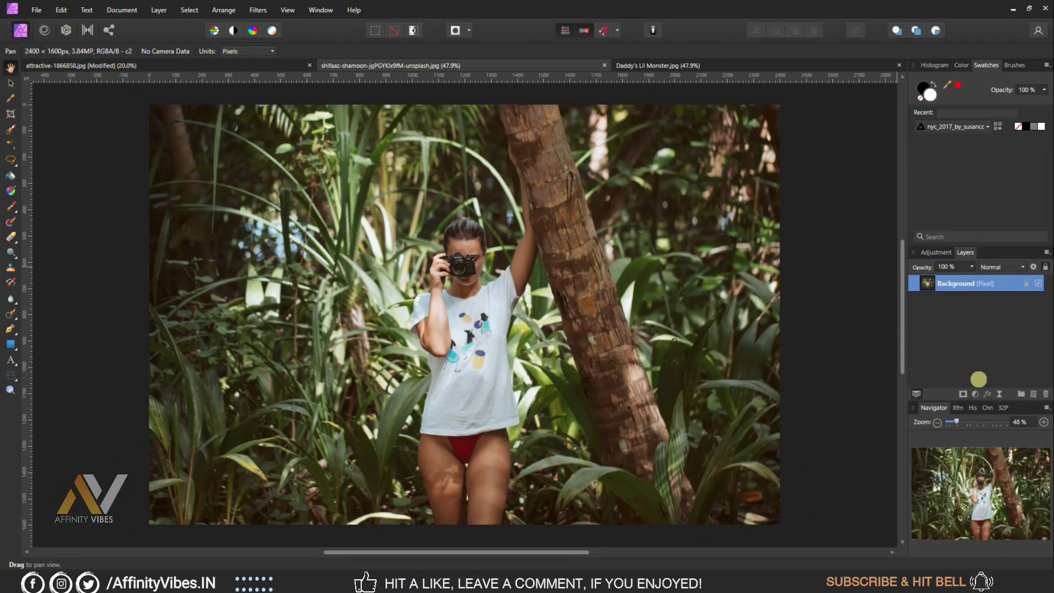
{"action": "left_click", "coordinate": [937, 251]}
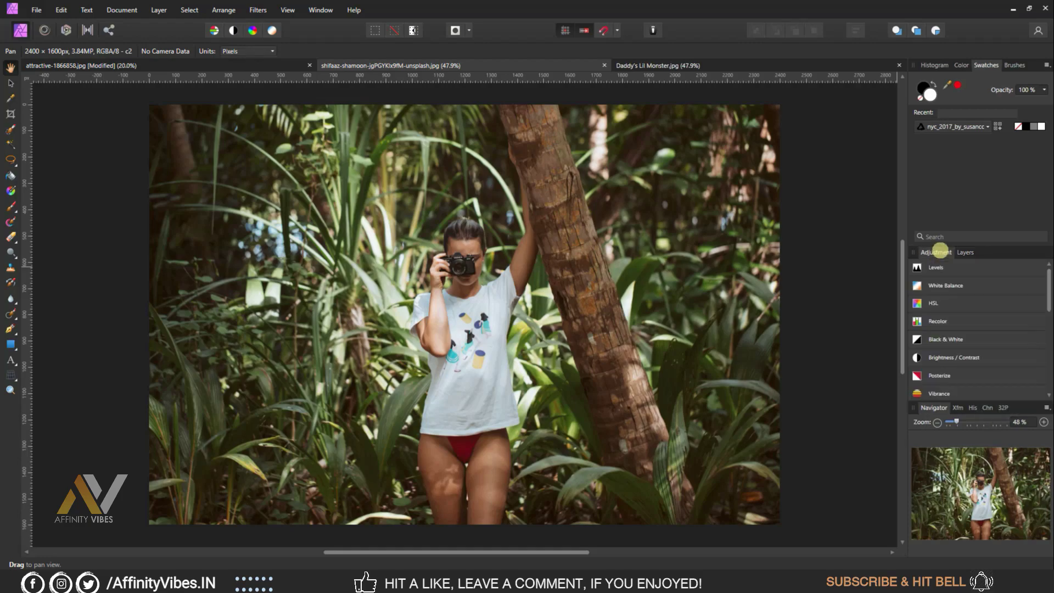
{"action": "scroll", "coordinate": [997, 318], "scroll_direction": "down", "scroll_amount": 5}
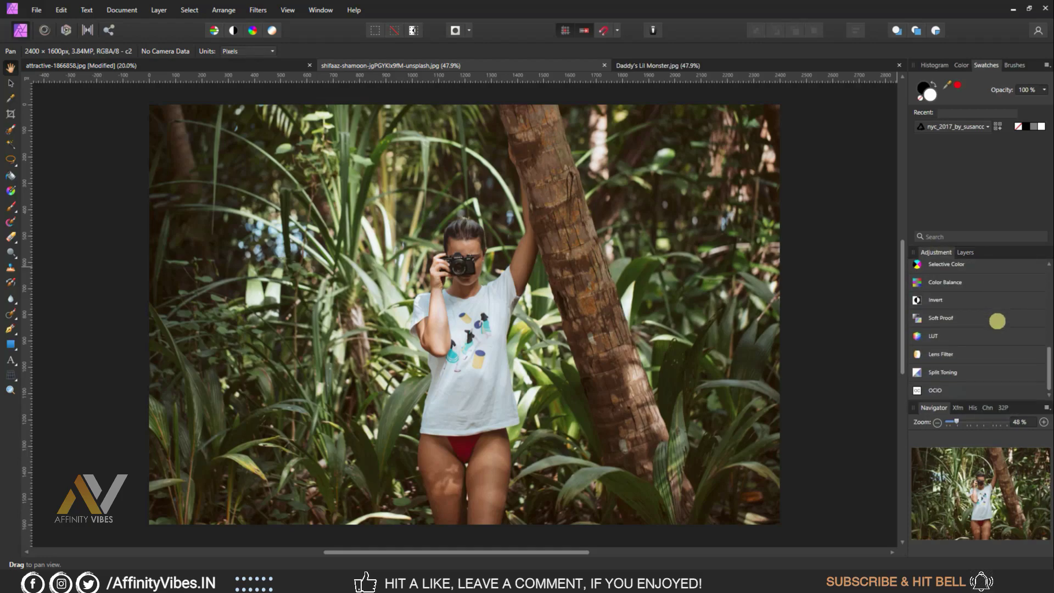
{"action": "mouse_move", "coordinate": [997, 332]}
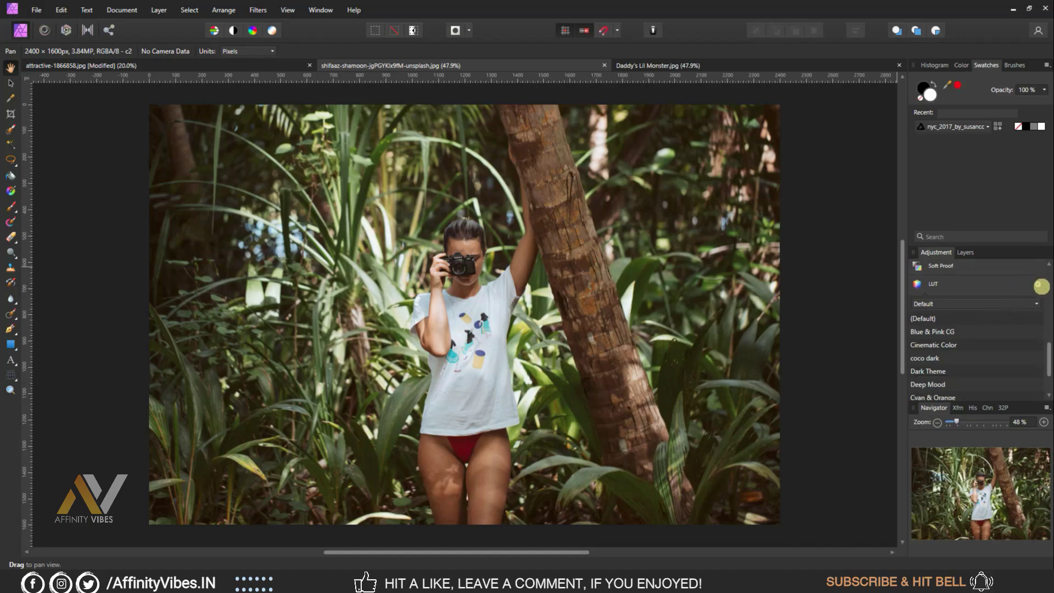
{"action": "left_click", "coordinate": [1037, 284]}
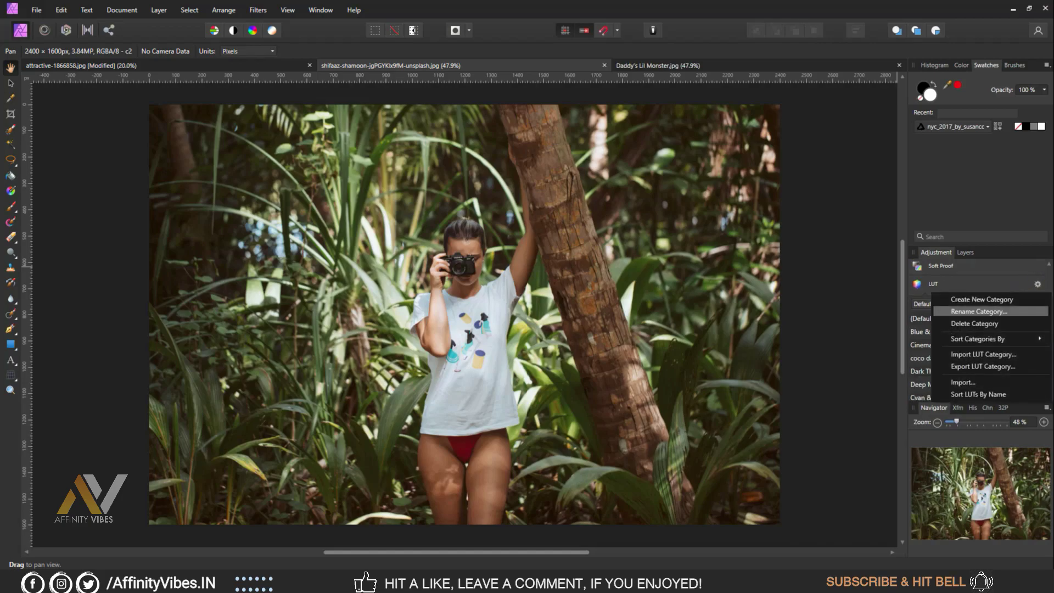
{"action": "left_click", "coordinate": [1003, 379]}
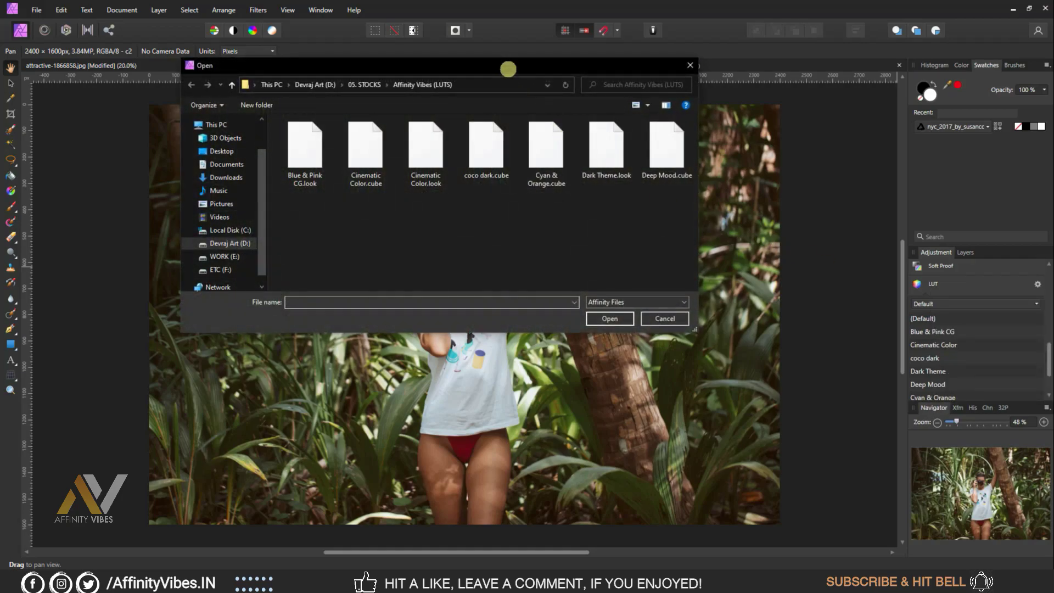
{"action": "left_click_drag", "start_coordinate": [505, 66], "coordinate": [623, 123]}
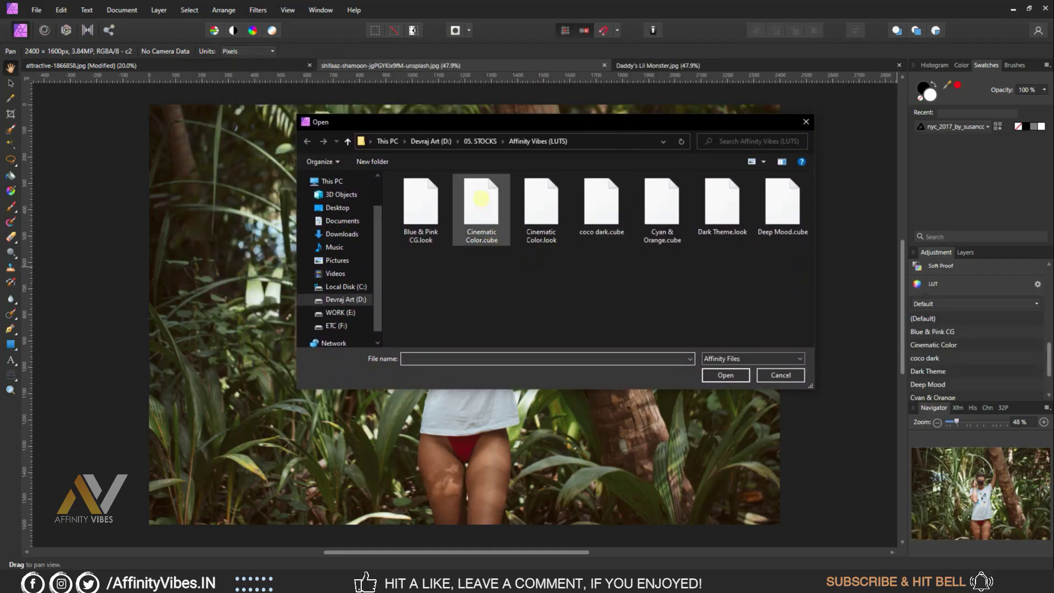
{"action": "double_click", "coordinate": [484, 200]}
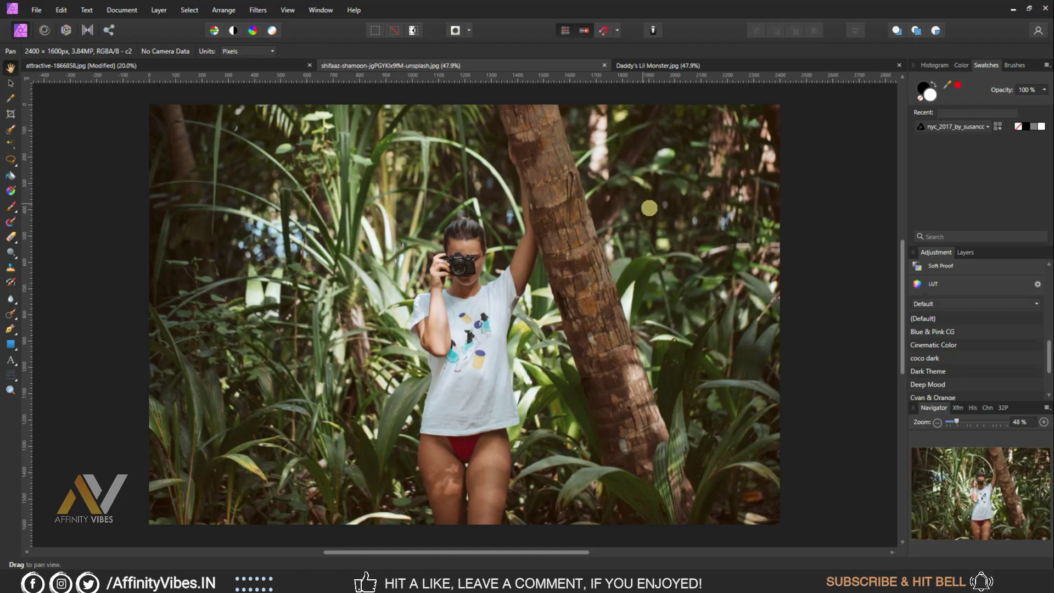
{"action": "scroll", "coordinate": [1004, 351], "scroll_direction": "down", "scroll_amount": 3}
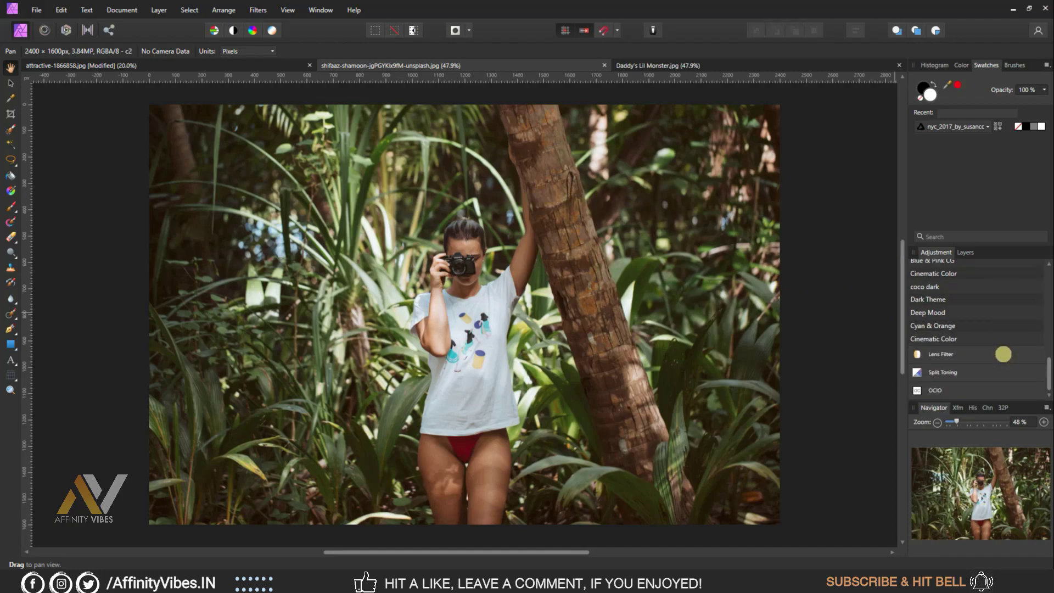
Apply the Cinematic Color LUT to the jungle and Daddy's Lil Monster photos, zooming to 75%
{"action": "left_click", "coordinate": [951, 338]}
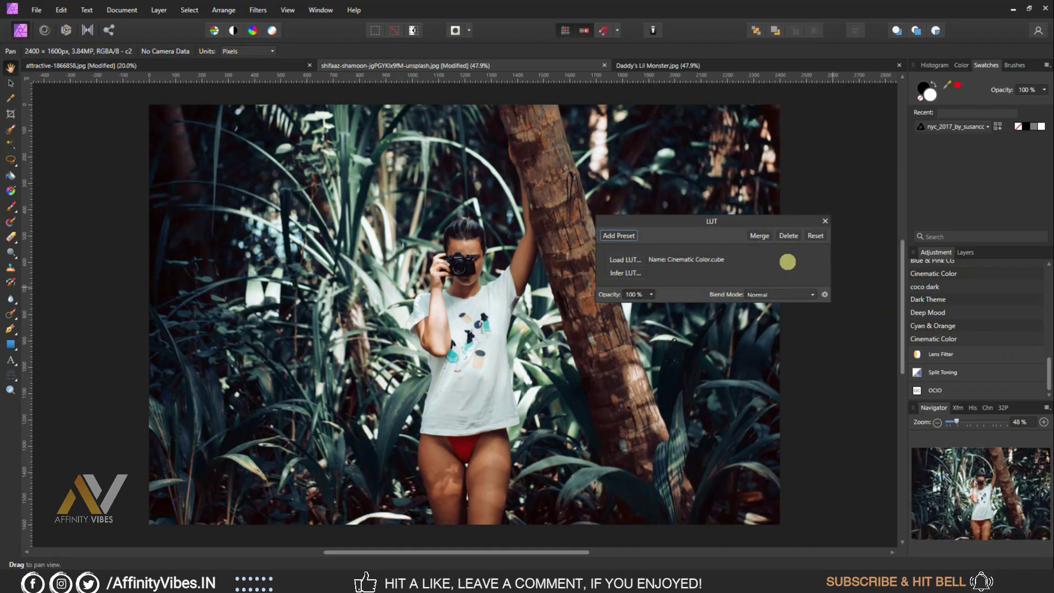
{"action": "left_click", "coordinate": [825, 221]}
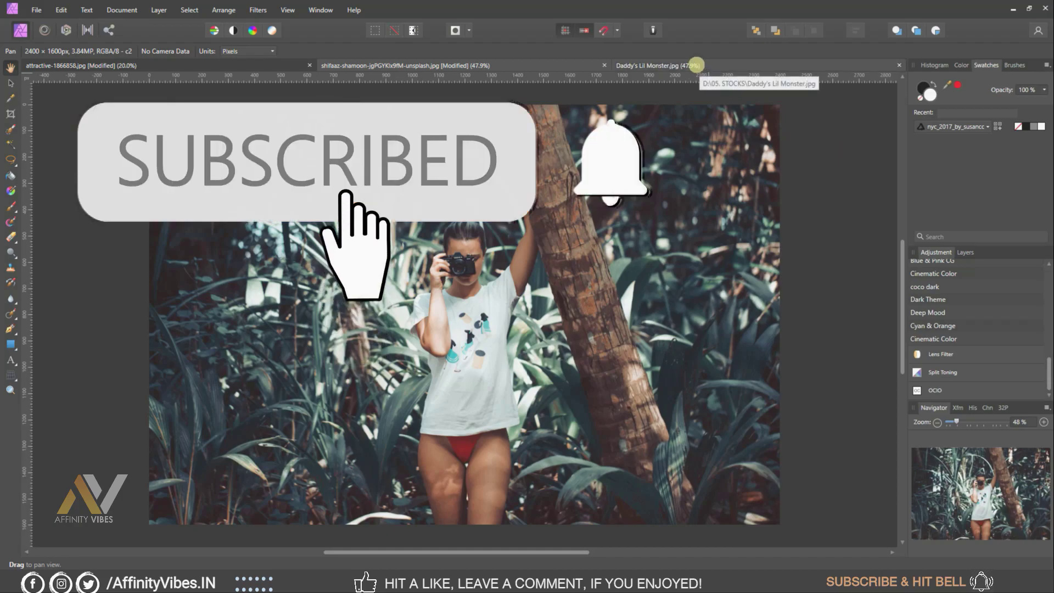
{"action": "left_click", "coordinate": [695, 66]}
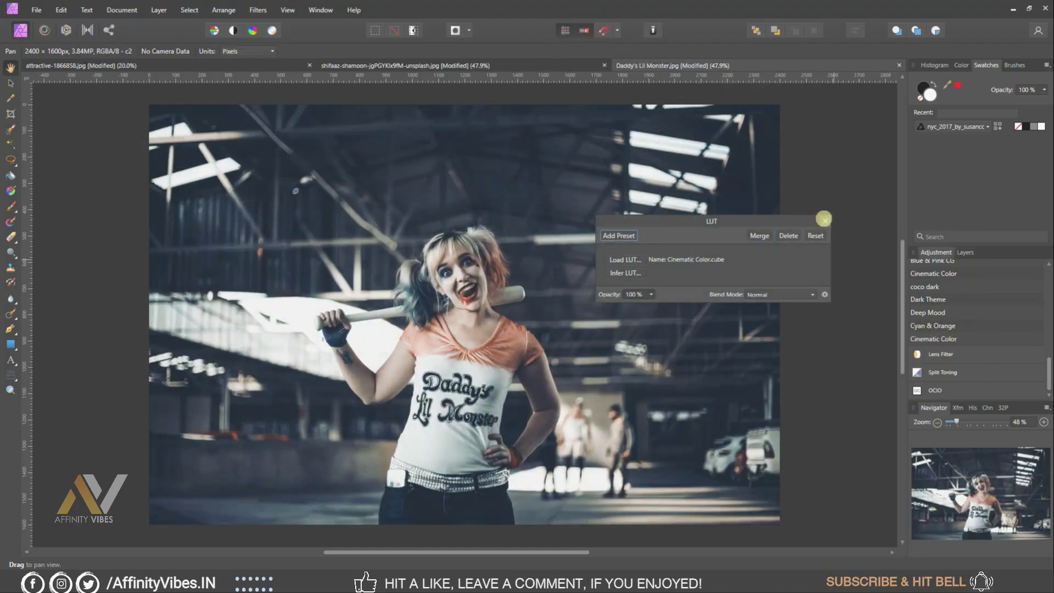
{"action": "left_click", "coordinate": [825, 220]}
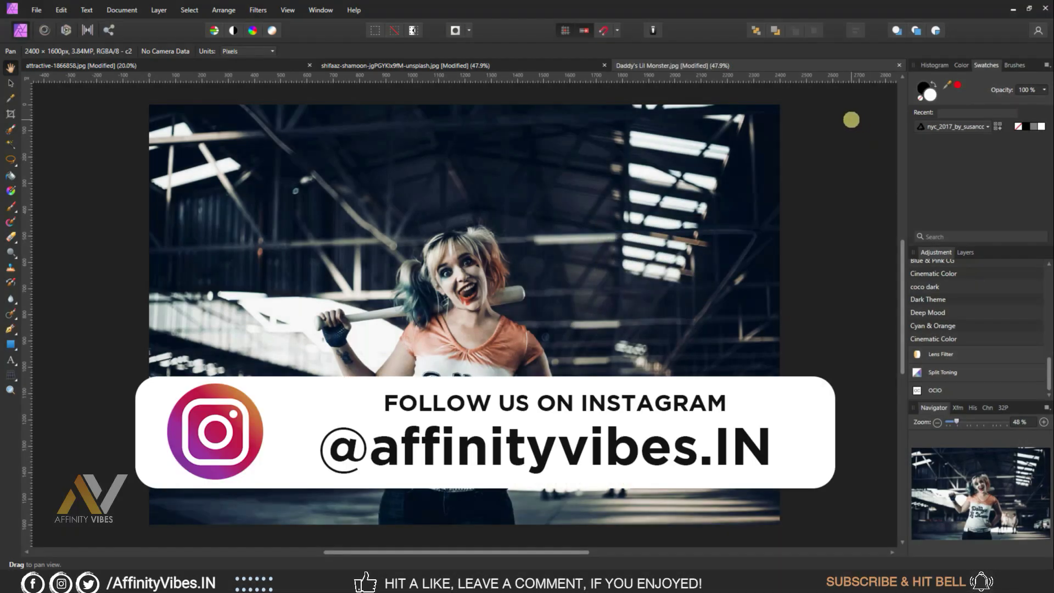
{"action": "key", "text": "ctrl+plus"}
{"action": "key", "text": "ctrl+plus"}
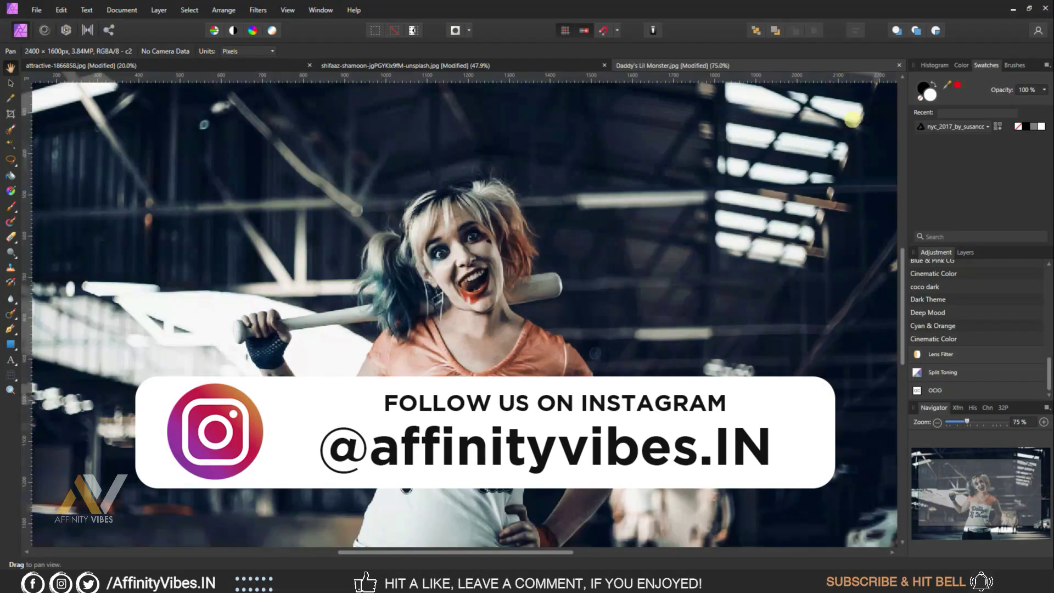
{"action": "scroll", "coordinate": [774, 310], "scroll_direction": "down", "scroll_amount": 3}
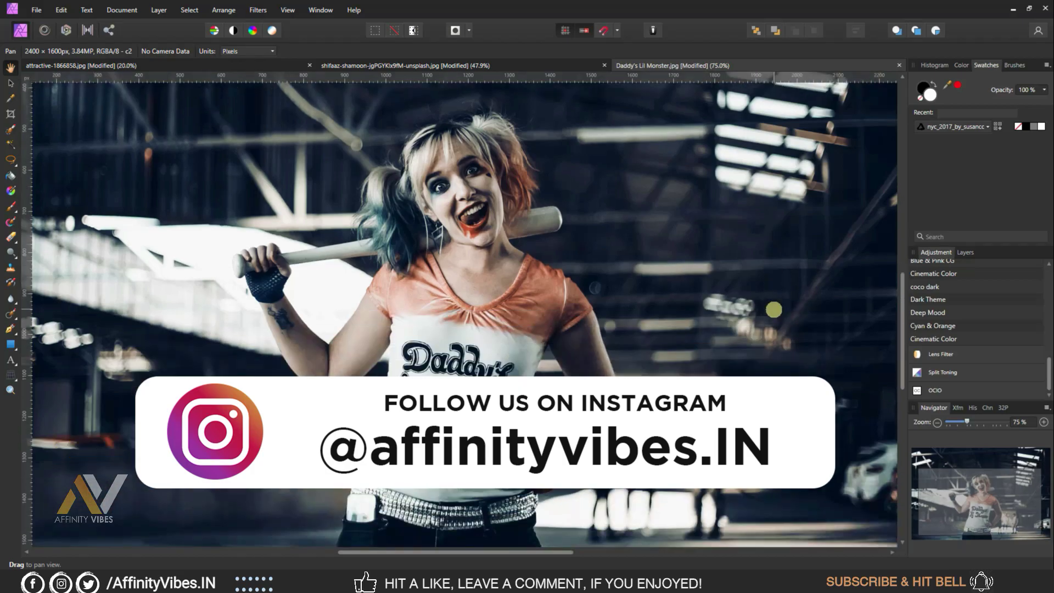
{"action": "scroll", "coordinate": [773, 309], "scroll_direction": "up", "scroll_amount": 2}
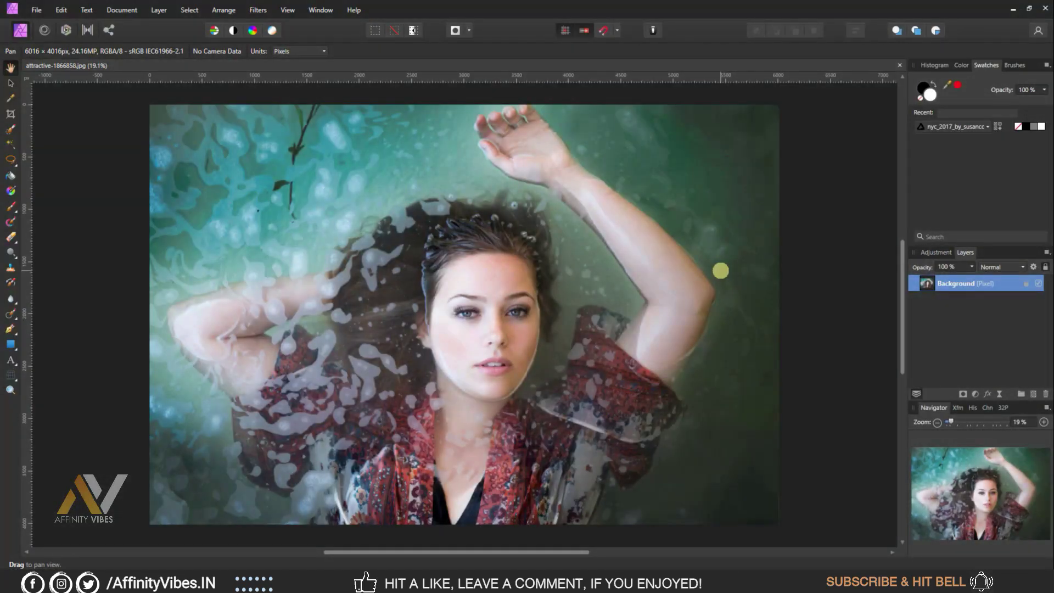
Add a Channel Mixer adjustment to the underwater portrait, zoomed to 20%
{"action": "key", "text": "ctrl+plus"}
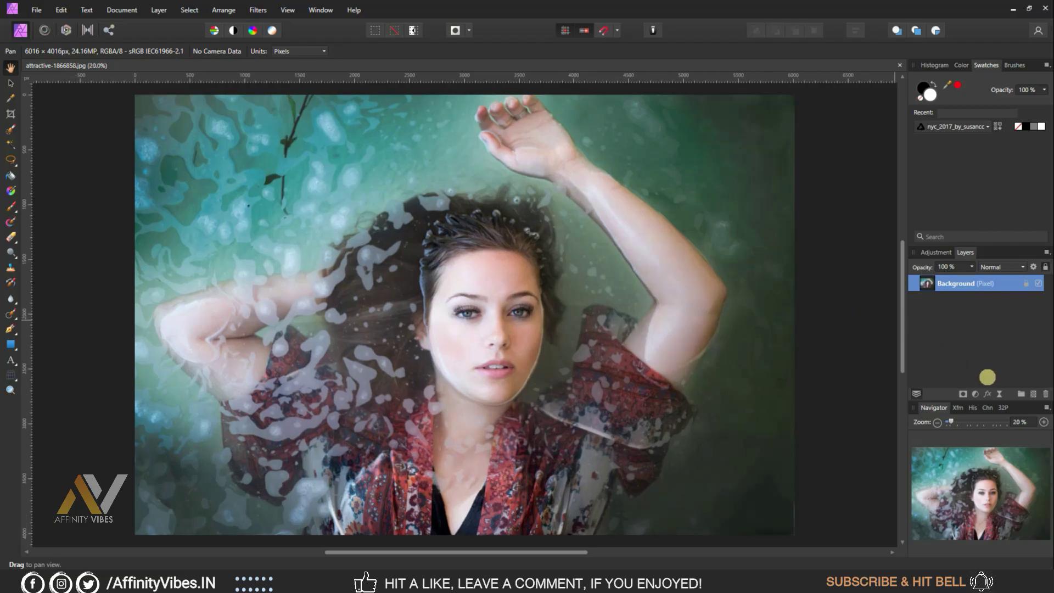
{"action": "left_click", "coordinate": [975, 393]}
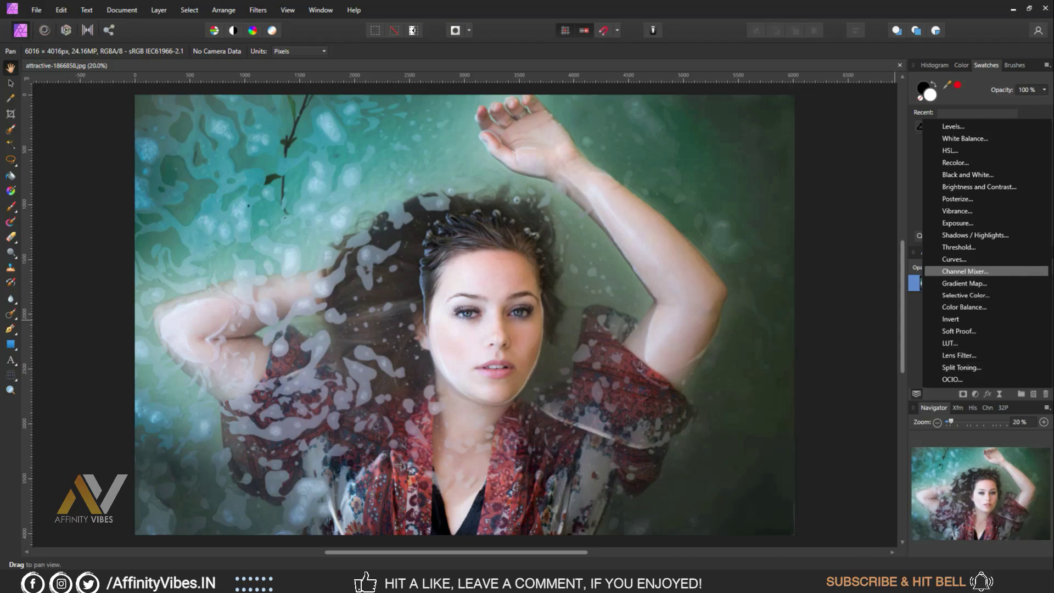
{"action": "left_click", "coordinate": [964, 271]}
{"action": "left_click_drag", "start_coordinate": [793, 309], "coordinate": [729, 104]}
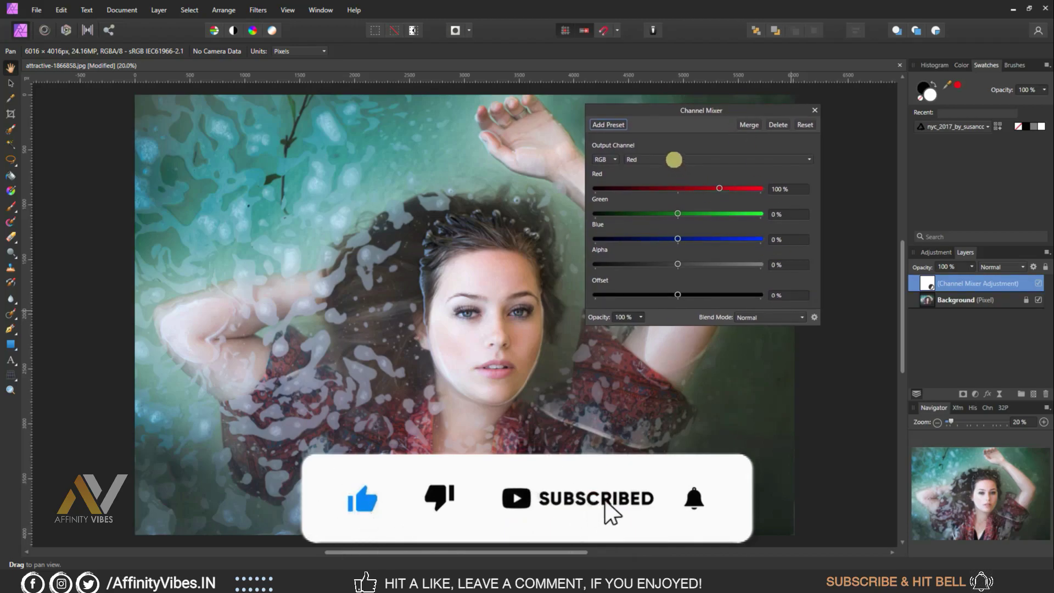
Set the Blue output channel to Green 70% and Blue 30%, then close the settings
{"action": "left_click", "coordinate": [672, 159]}
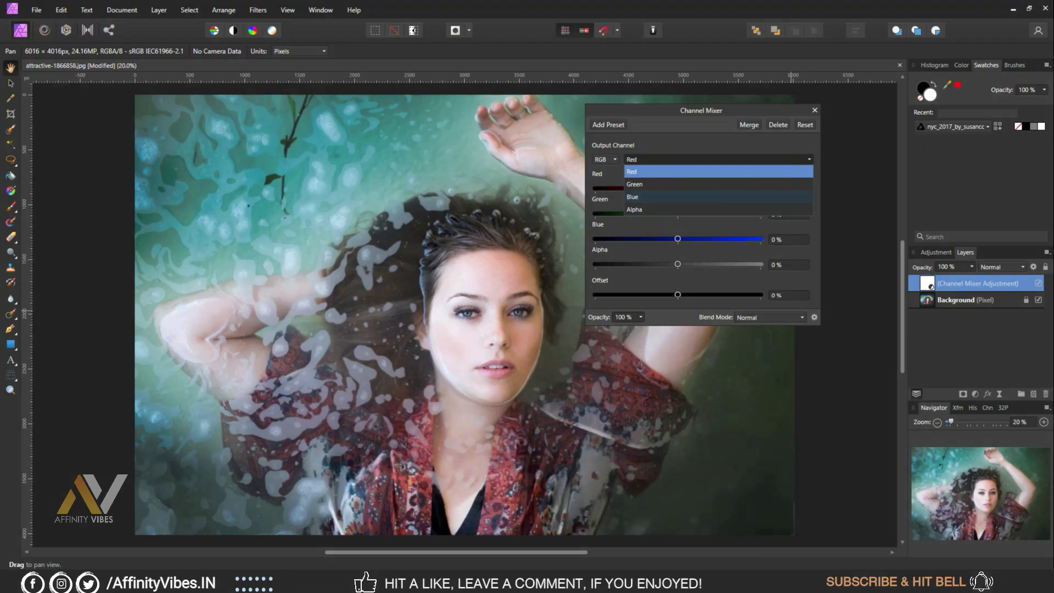
{"action": "left_click", "coordinate": [658, 197]}
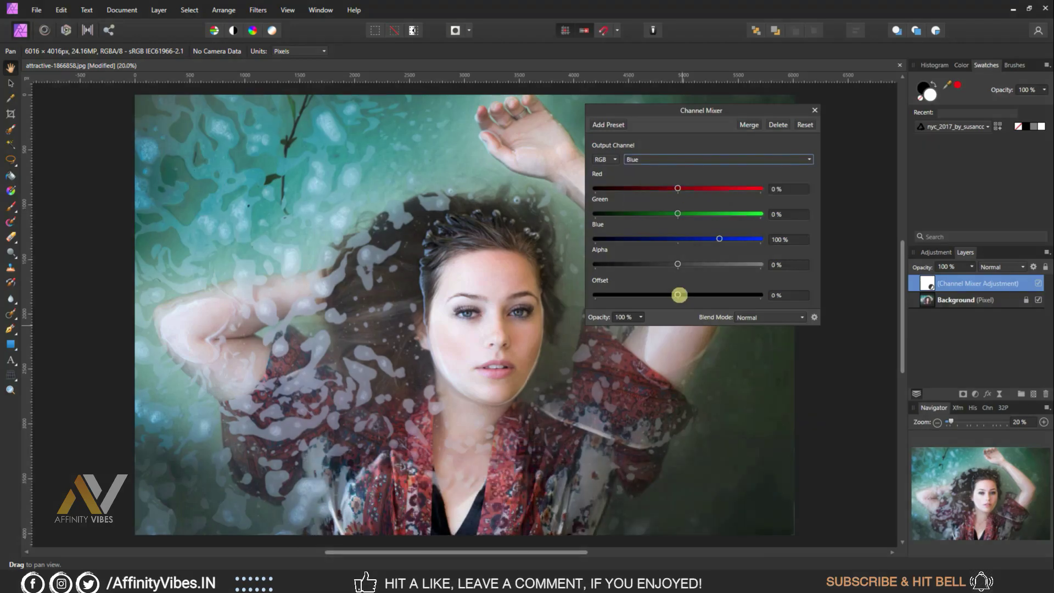
{"action": "left_click", "coordinate": [775, 214]}
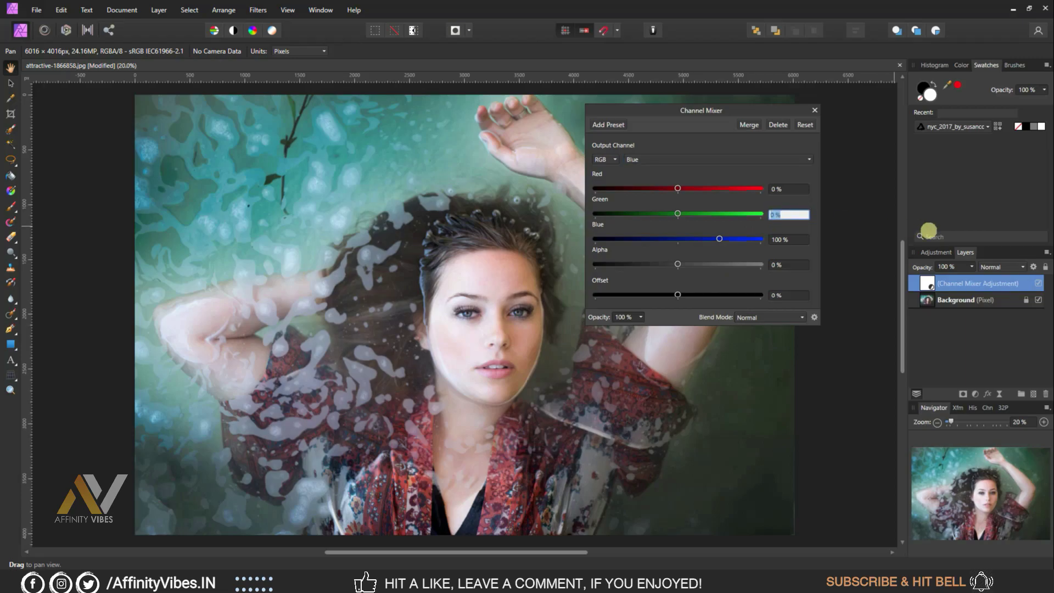
{"action": "type", "text": "70"}
{"action": "left_click", "coordinate": [783, 239]}
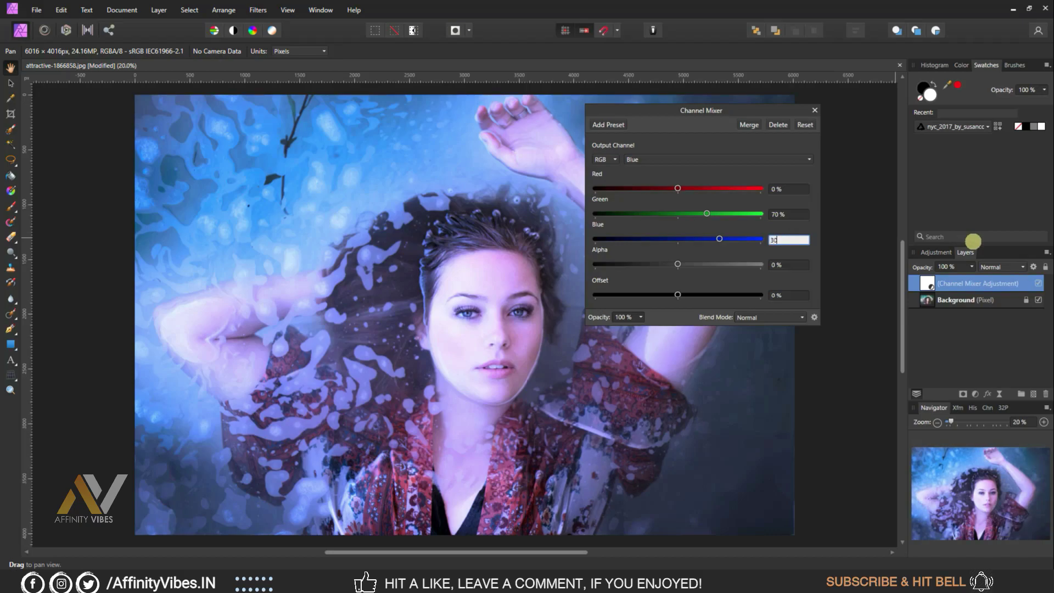
{"action": "key", "text": "Return"}
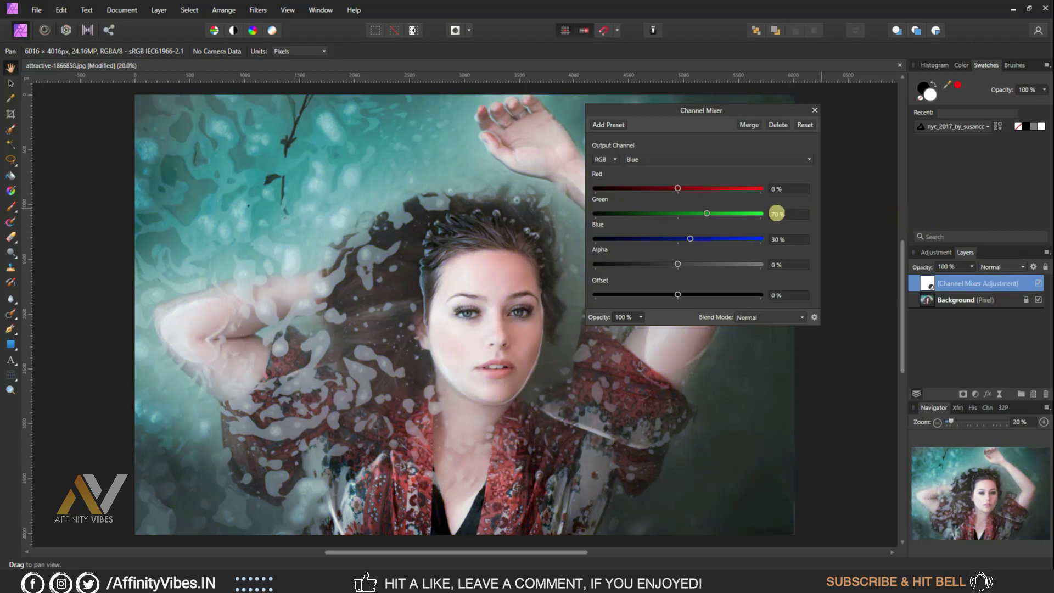
{"action": "left_click_drag", "start_coordinate": [706, 110], "coordinate": [685, 119]}
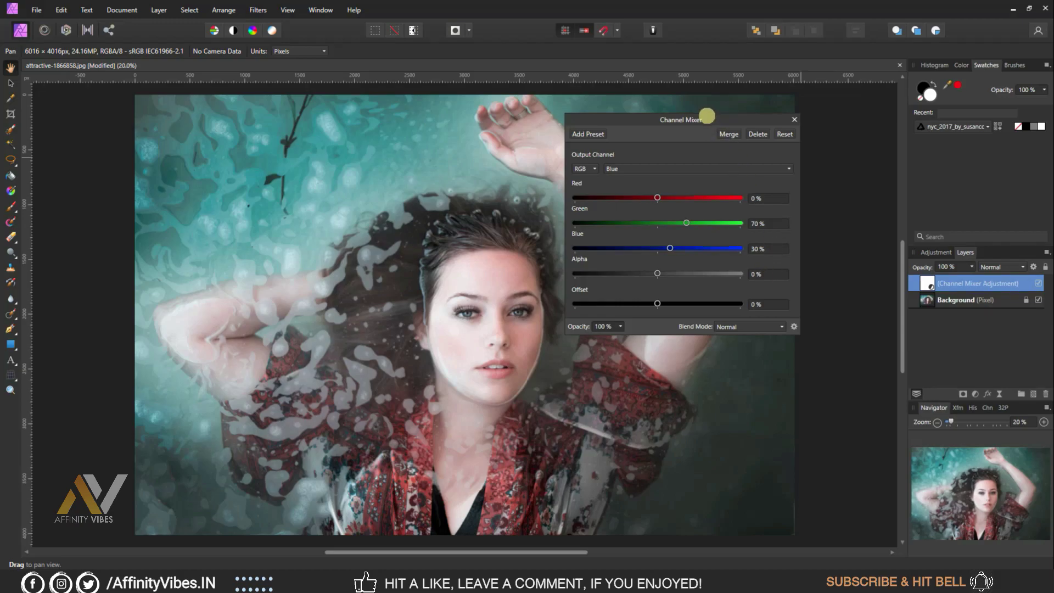
{"action": "left_click_drag", "start_coordinate": [706, 116], "coordinate": [707, 113]}
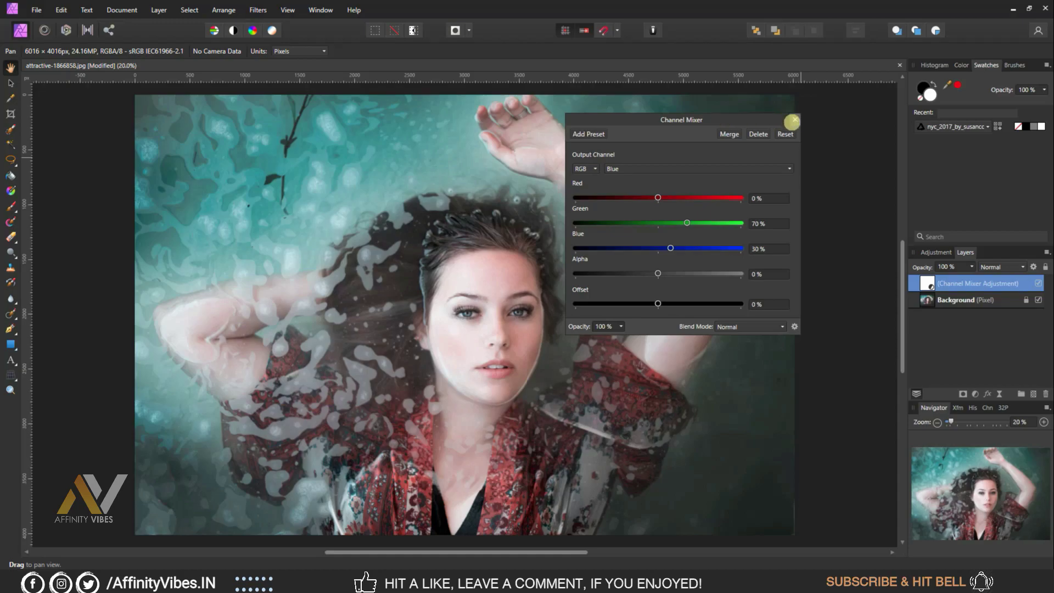
{"action": "left_click", "coordinate": [794, 120]}
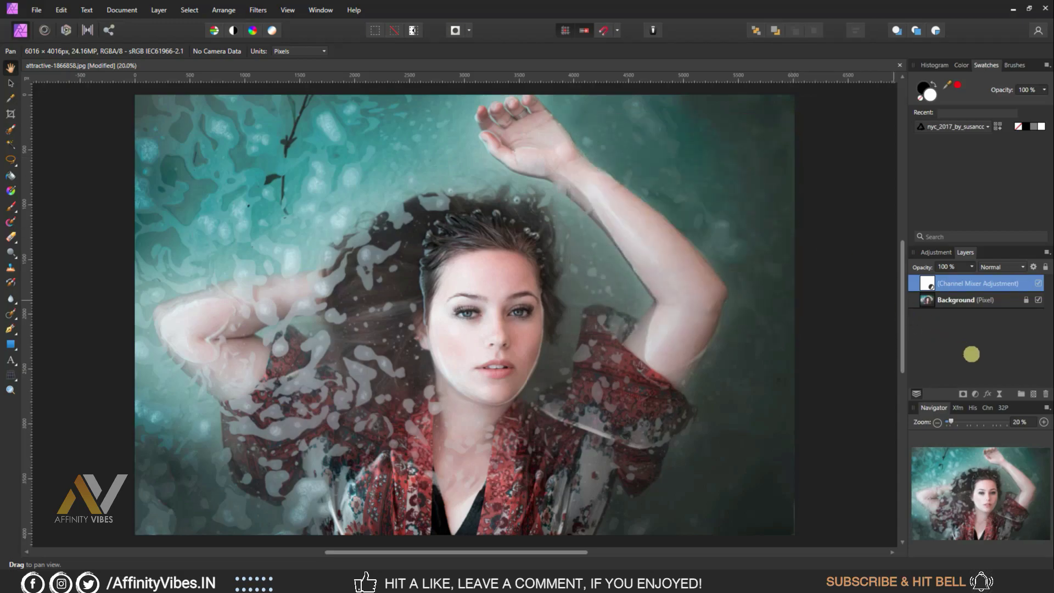
Add a Selective Color adjustment with Reds at Cyan -100% and Yellow 100%
{"action": "left_click", "coordinate": [975, 393]}
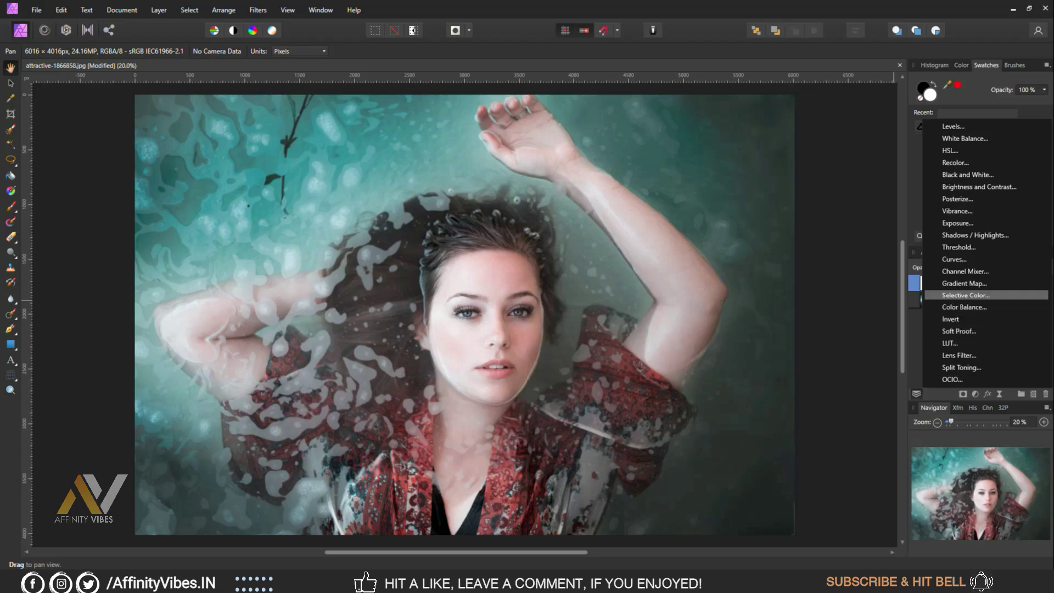
{"action": "left_click", "coordinate": [965, 295]}
{"action": "left_click_drag", "start_coordinate": [688, 142], "coordinate": [709, 118]}
{"action": "left_click", "coordinate": [661, 168]}
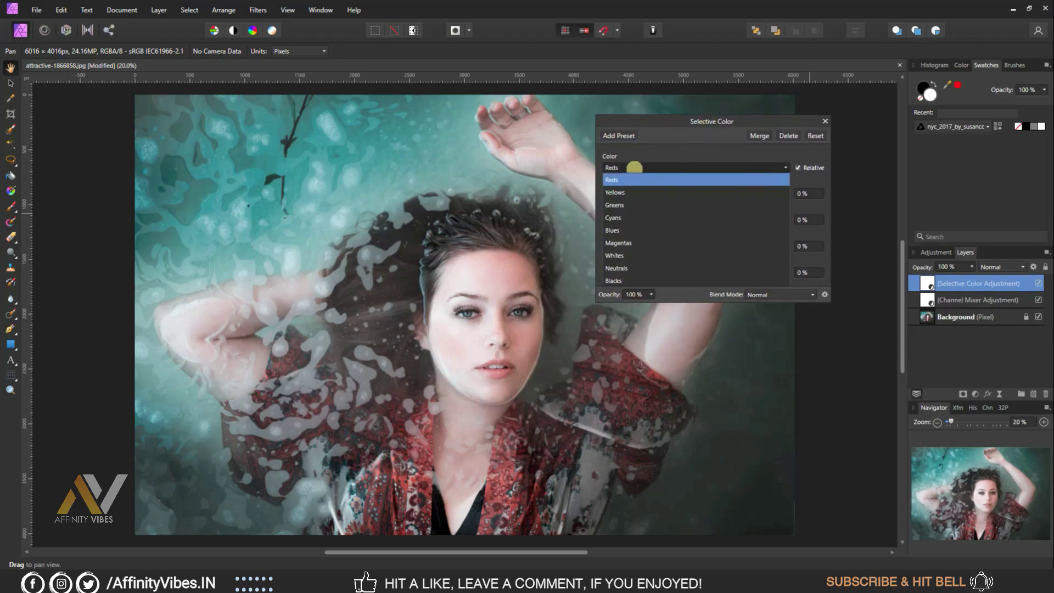
{"action": "left_click", "coordinate": [614, 179]}
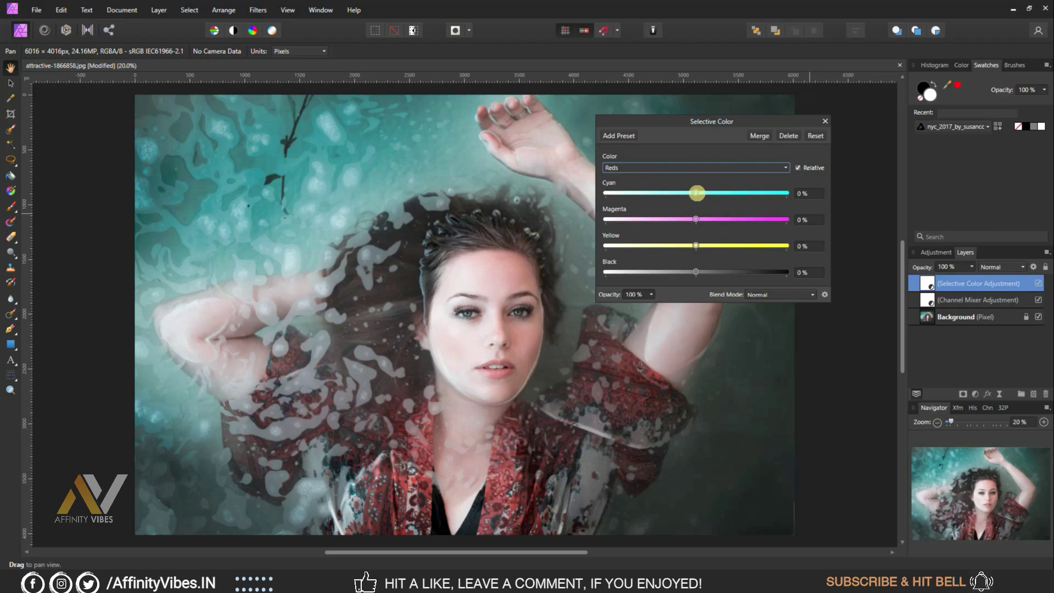
{"action": "left_click_drag", "start_coordinate": [696, 192], "coordinate": [584, 192]}
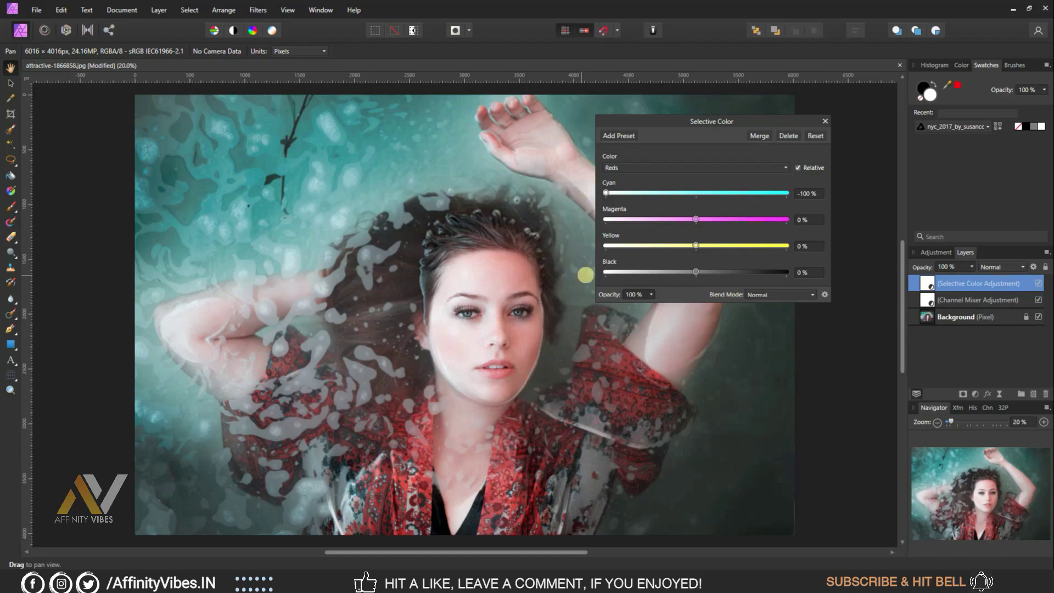
{"action": "left_click_drag", "start_coordinate": [698, 245], "coordinate": [802, 245]}
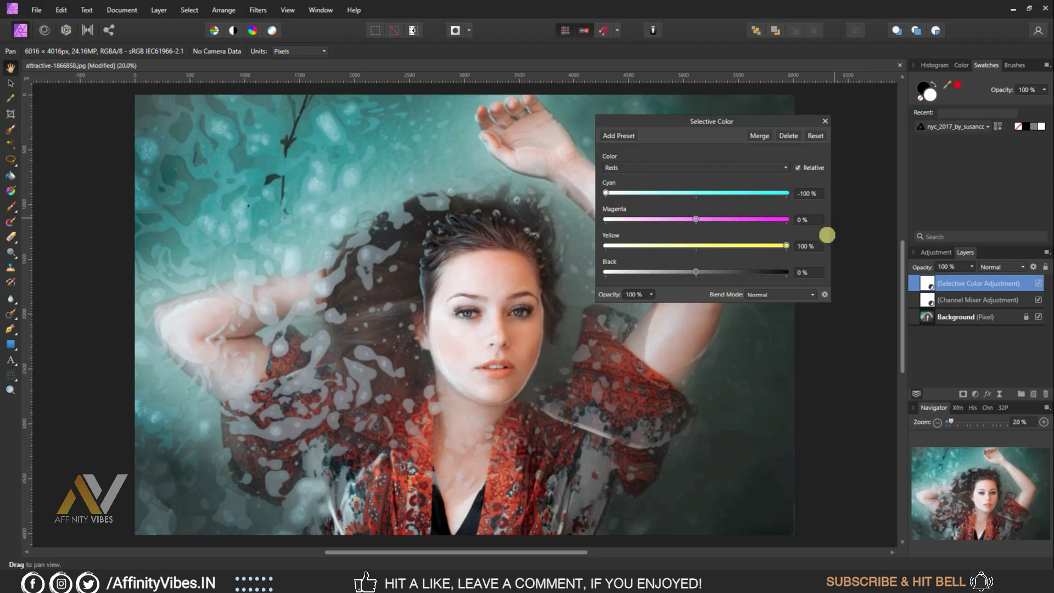
{"action": "left_click", "coordinate": [684, 166]}
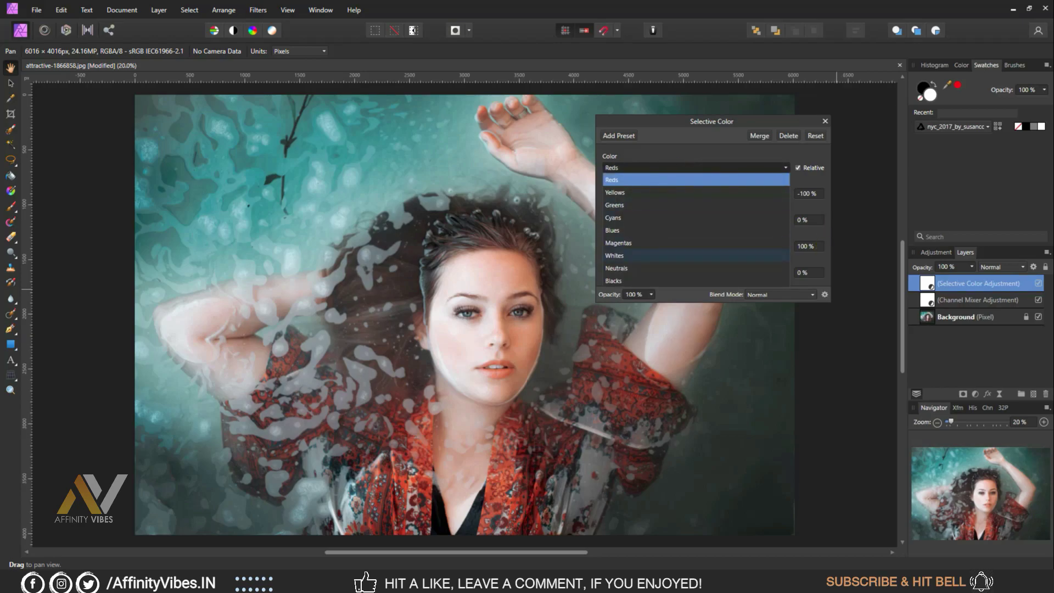
Switch the Selective Color range to Whites and lower their Black to -50%
{"action": "left_click", "coordinate": [635, 255]}
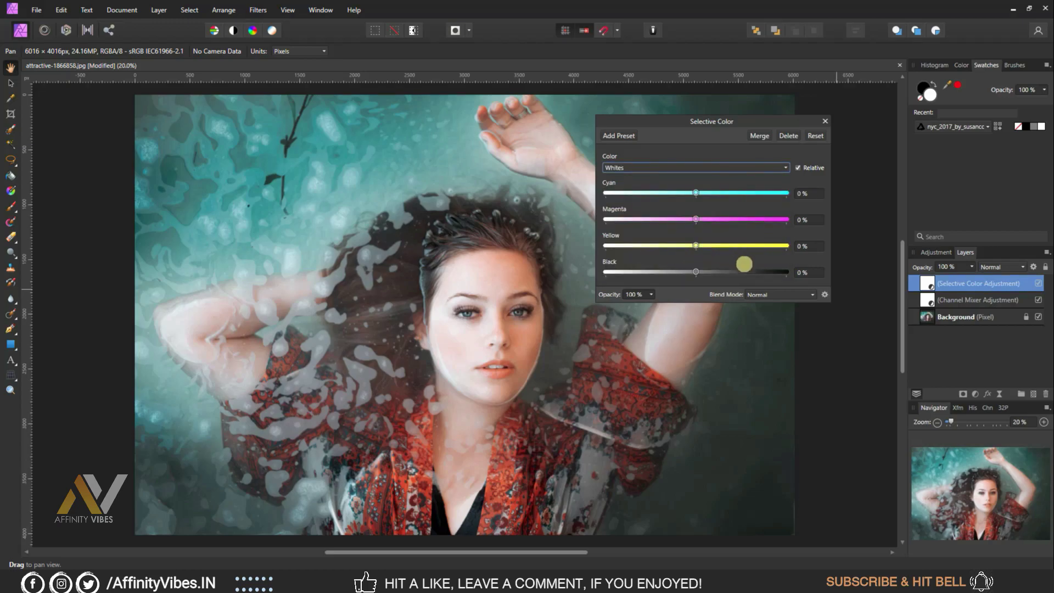
{"action": "left_click", "coordinate": [696, 246]}
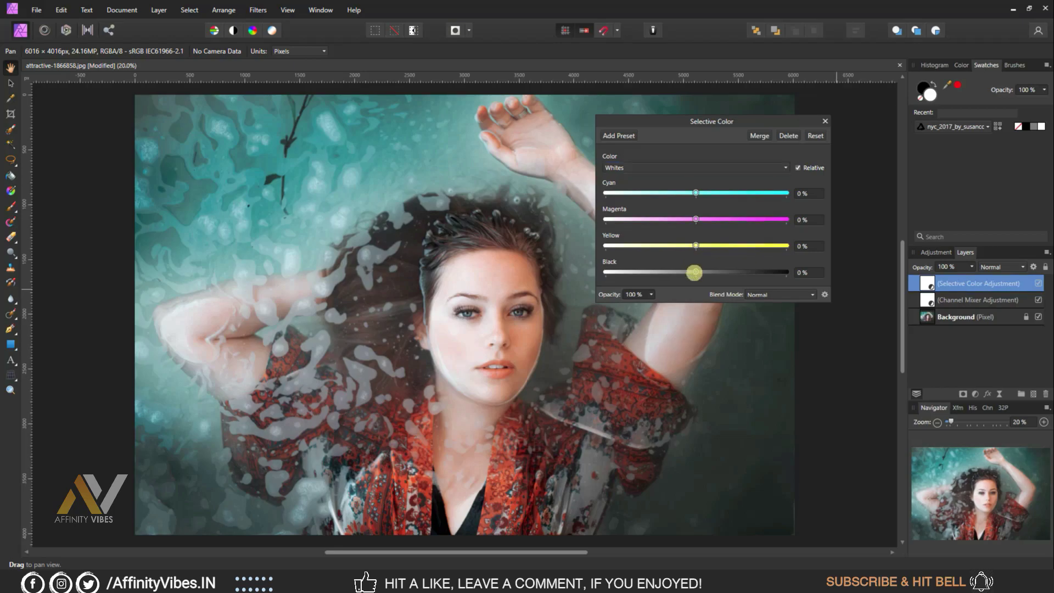
{"action": "left_click_drag", "start_coordinate": [694, 272], "coordinate": [646, 272]}
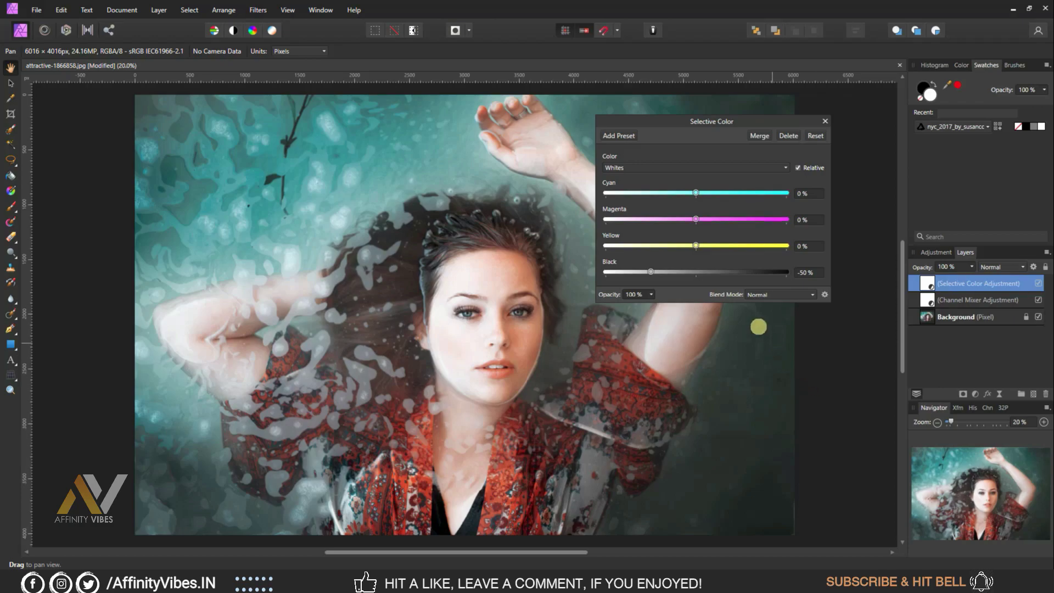
{"action": "left_click", "coordinate": [673, 167]}
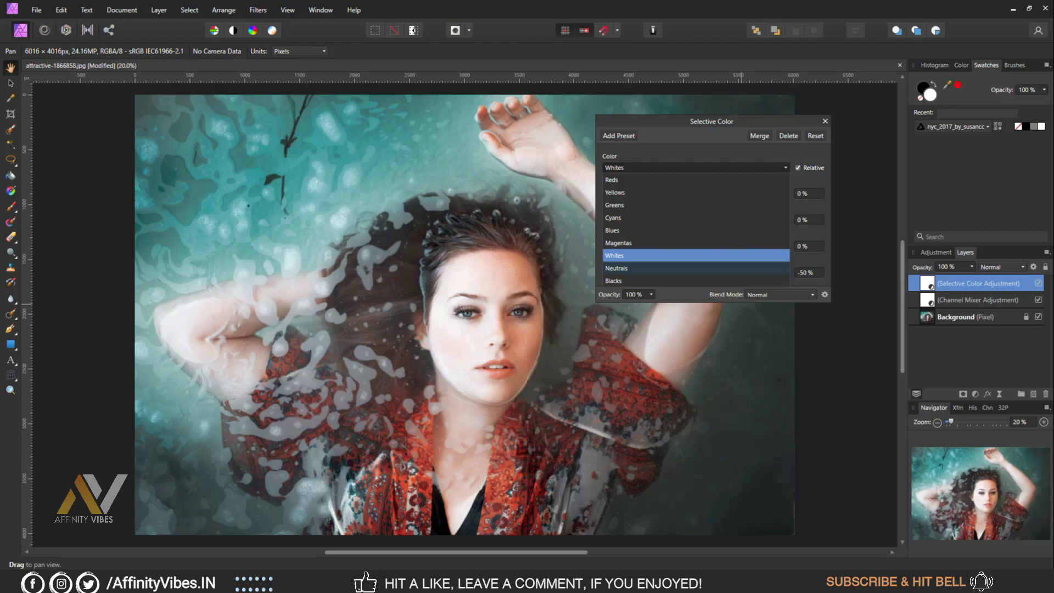
Give the Neutrals Cyan 15% and Yellow 5%
{"action": "left_click", "coordinate": [639, 267]}
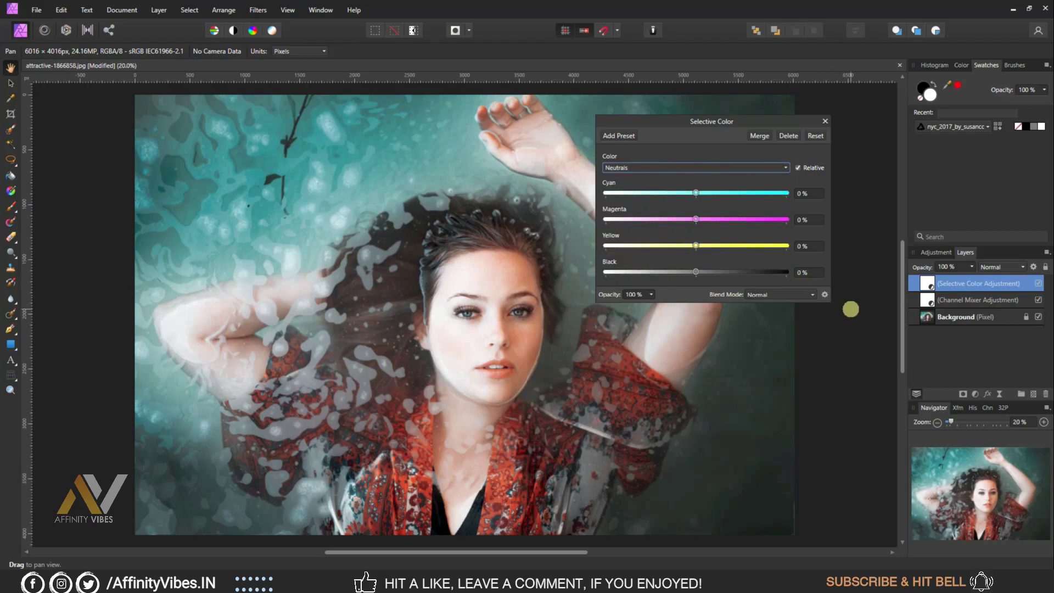
{"action": "left_click", "coordinate": [695, 192]}
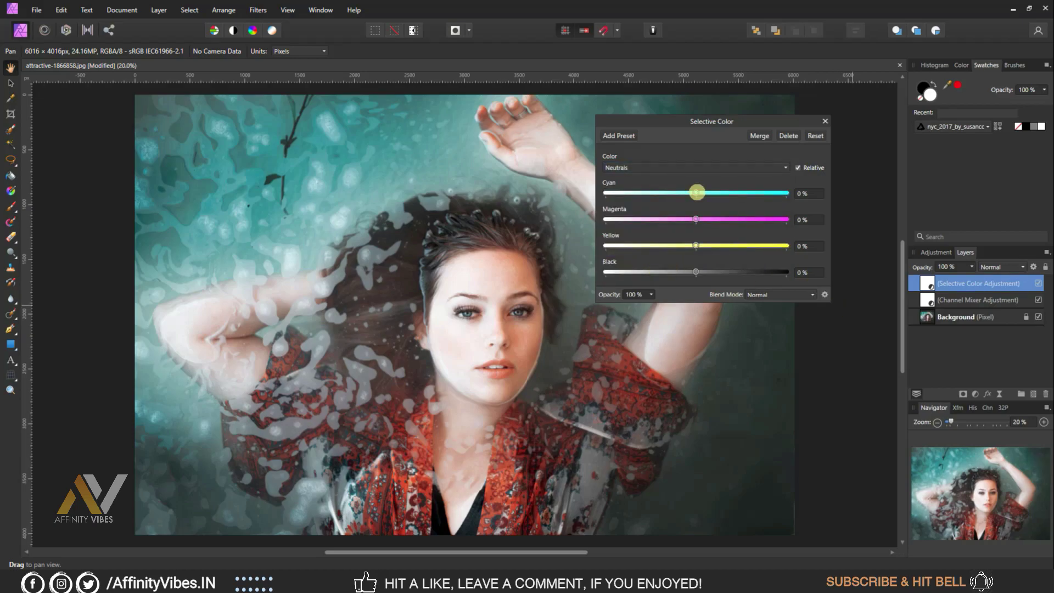
{"action": "left_click_drag", "start_coordinate": [696, 192], "coordinate": [707, 192]}
Set the Blacks to Cyan 100%, Magenta 100%, Yellow -10%, Black 15%, and close the settings
{"action": "left_click", "coordinate": [709, 167]}
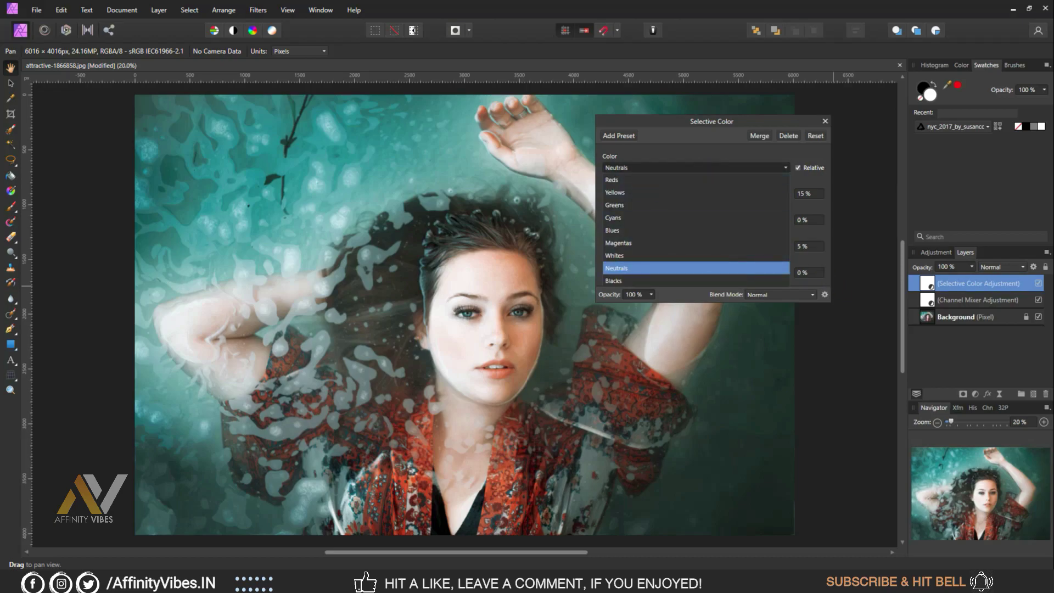
{"action": "left_click", "coordinate": [625, 280]}
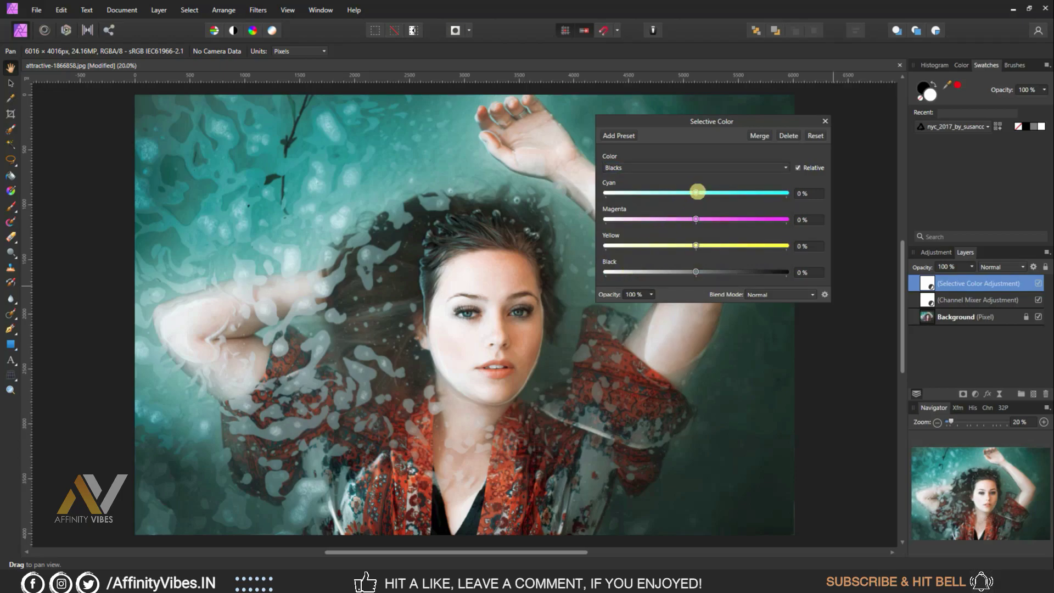
{"action": "left_click_drag", "start_coordinate": [697, 192], "coordinate": [812, 191]}
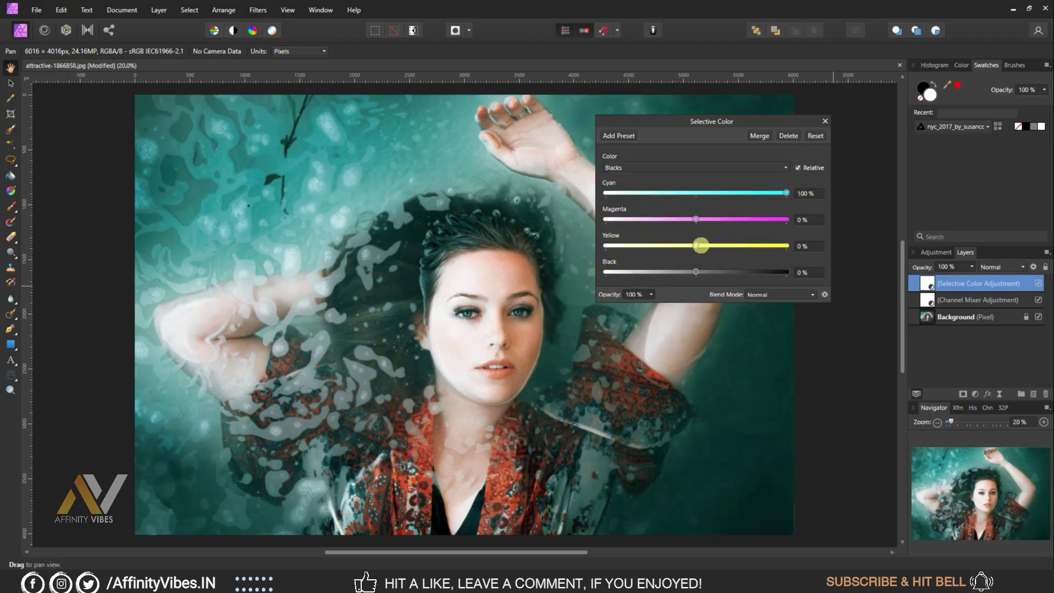
{"action": "left_click_drag", "start_coordinate": [696, 219], "coordinate": [821, 217]}
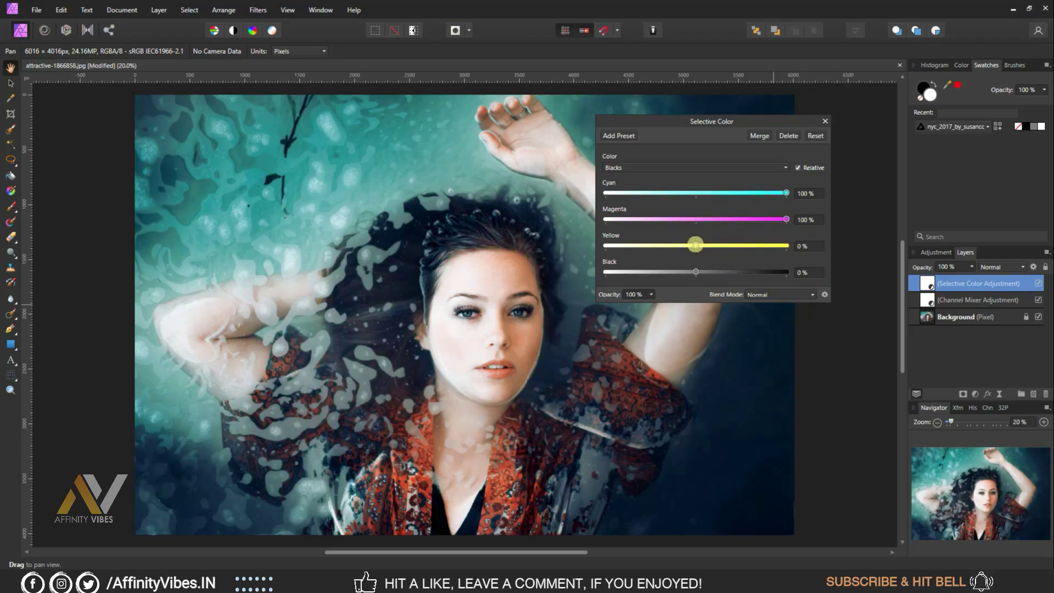
{"action": "left_click_drag", "start_coordinate": [695, 245], "coordinate": [686, 244]}
{"action": "left_click_drag", "start_coordinate": [698, 272], "coordinate": [709, 271]}
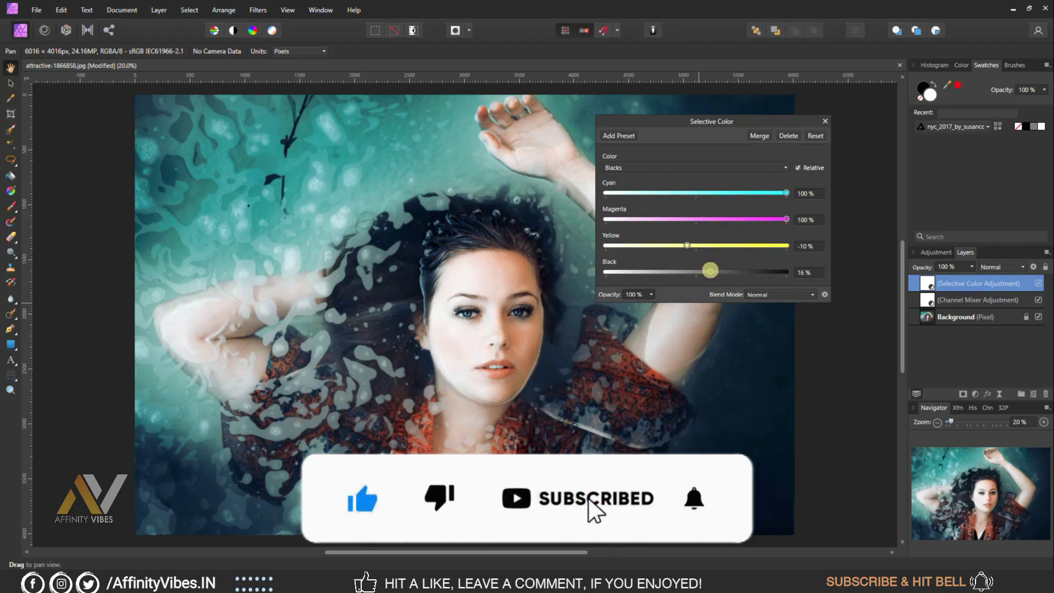
{"action": "left_click_drag", "start_coordinate": [709, 271], "coordinate": [709, 272]}
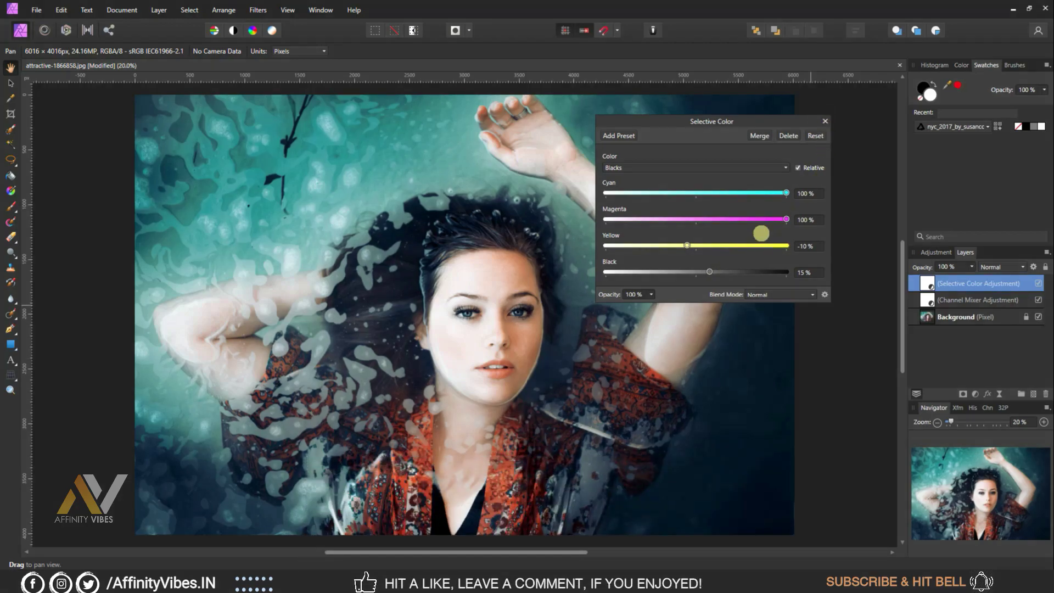
{"action": "left_click", "coordinate": [824, 121]}
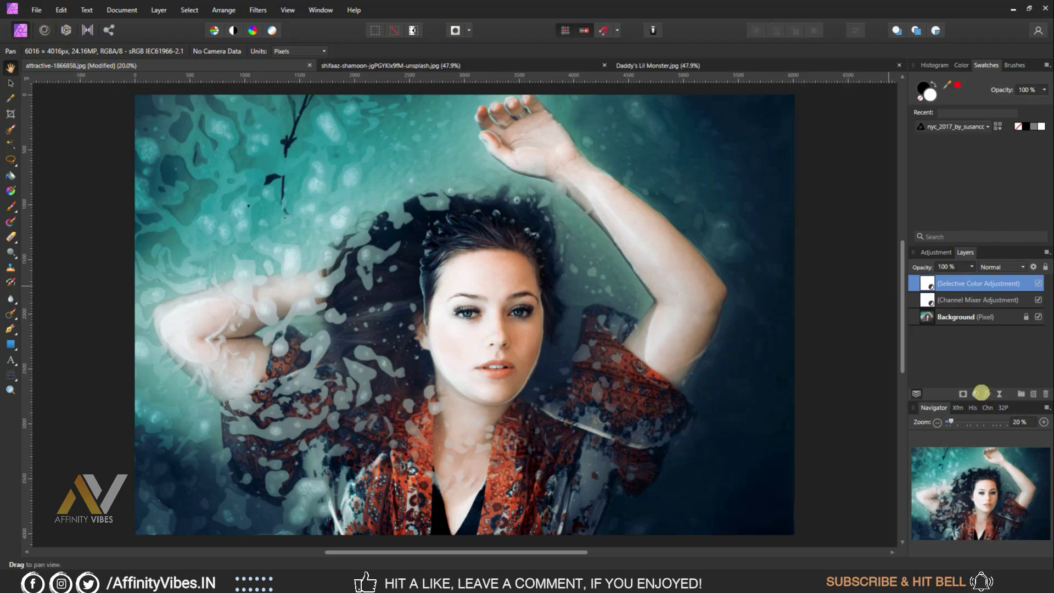
Export the grade with File > Export LUT as Cinematic Color.cube into Affinity Vibes (LUTS)
{"action": "left_click", "coordinate": [34, 10]}
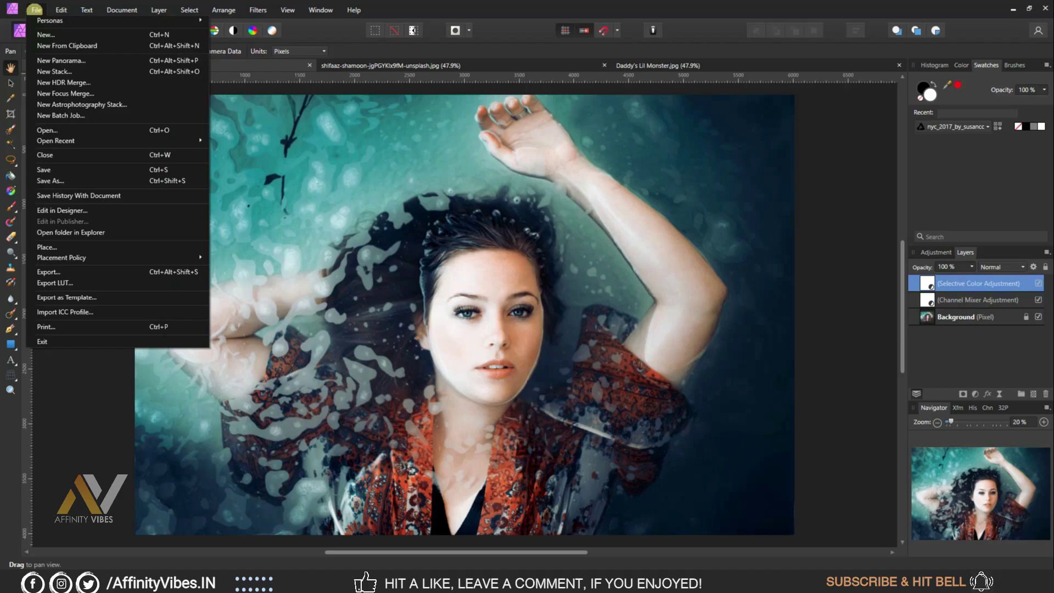
{"action": "left_click", "coordinate": [75, 282]}
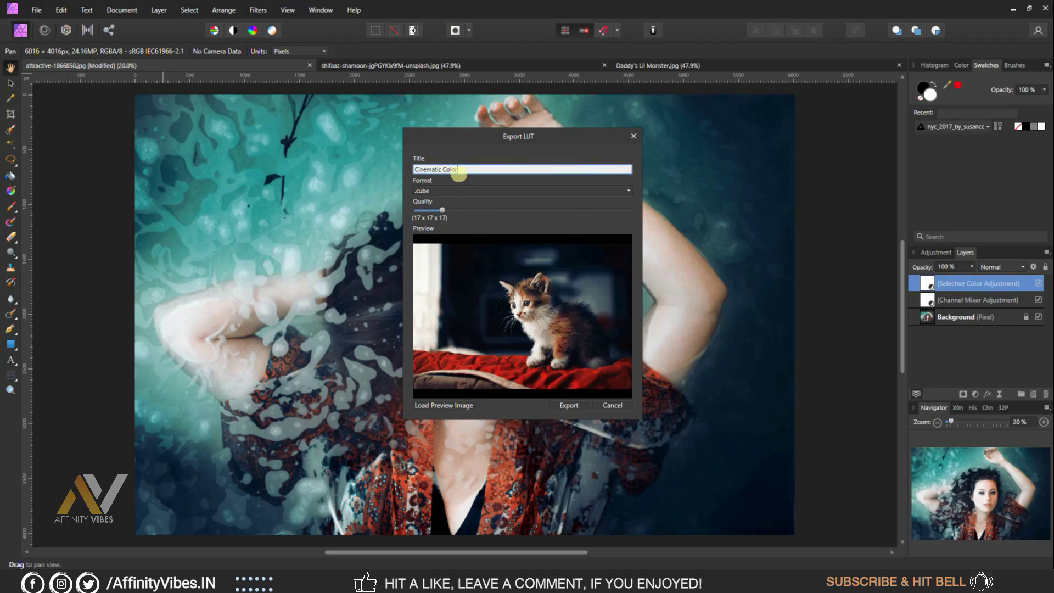
{"action": "left_click", "coordinate": [570, 405]}
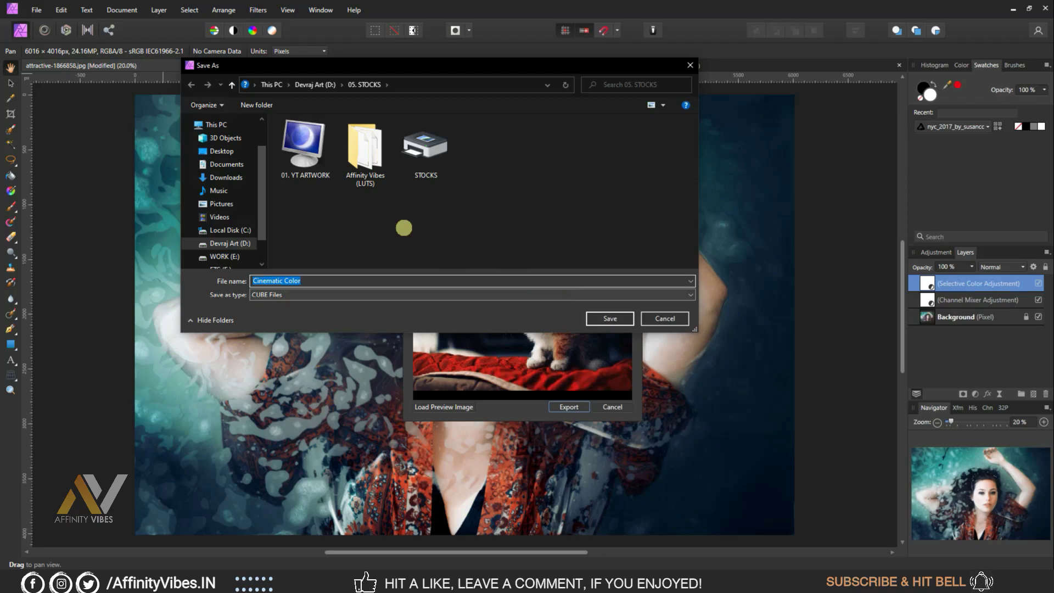
{"action": "double_click", "coordinate": [373, 167]}
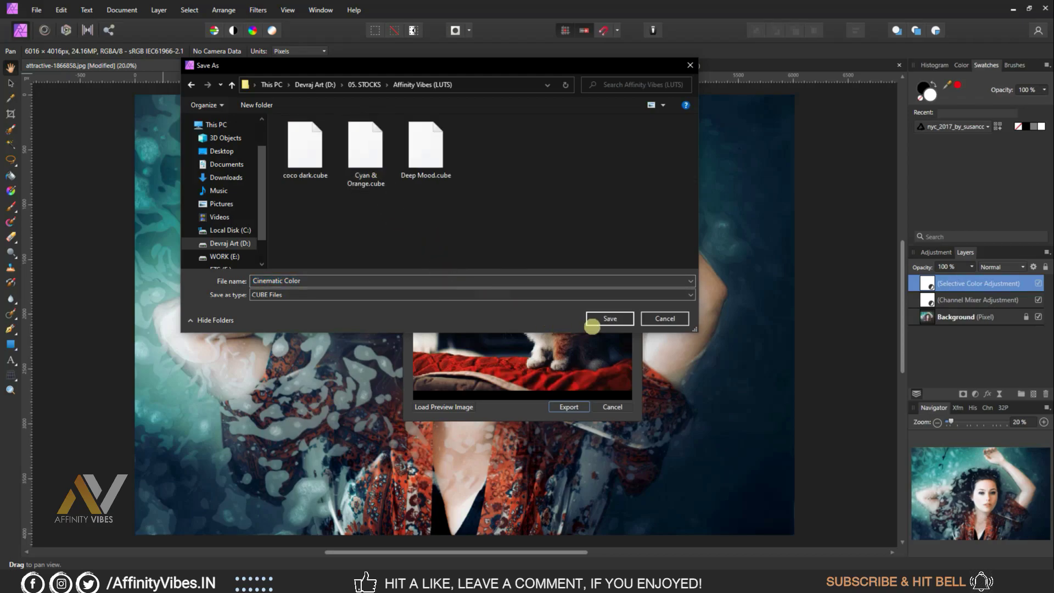
{"action": "left_click", "coordinate": [604, 317]}
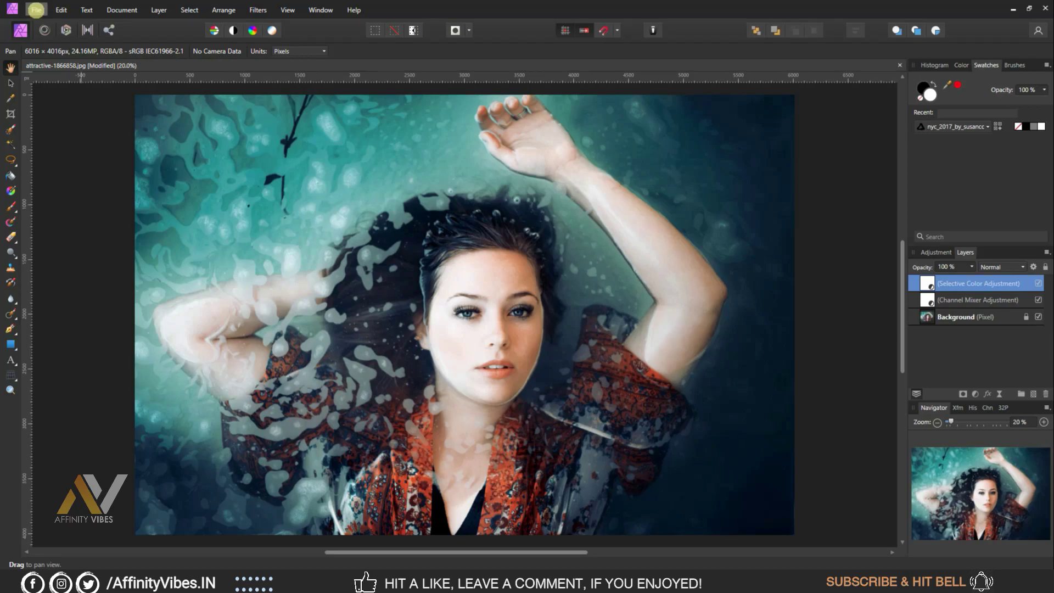
Open Daddy's Lil Monster and a second photo from 05. STOCKS, then show the jungle photo
{"action": "left_click", "coordinate": [36, 10]}
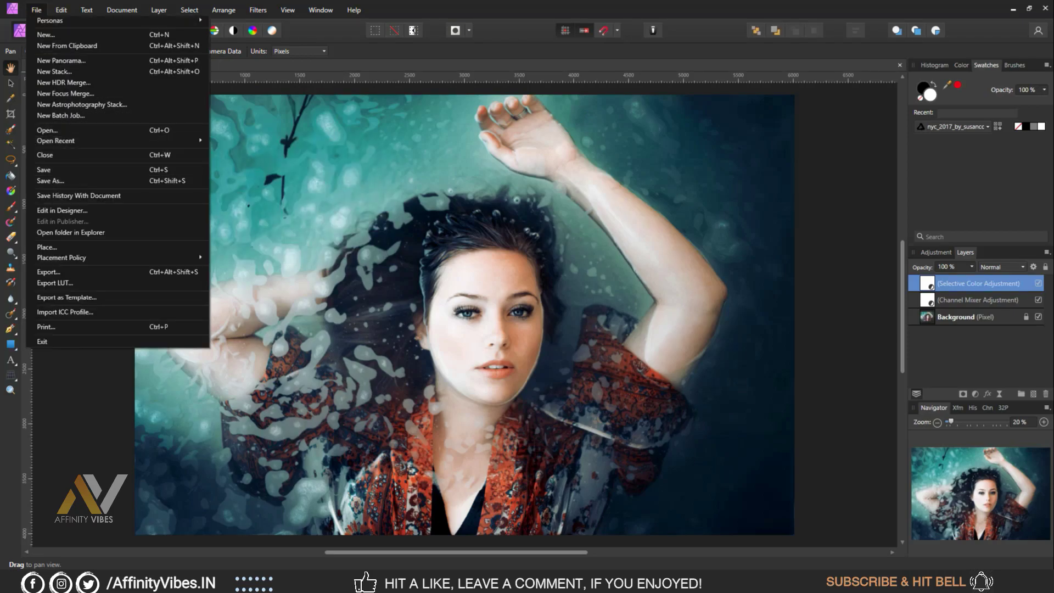
{"action": "left_click", "coordinate": [55, 130]}
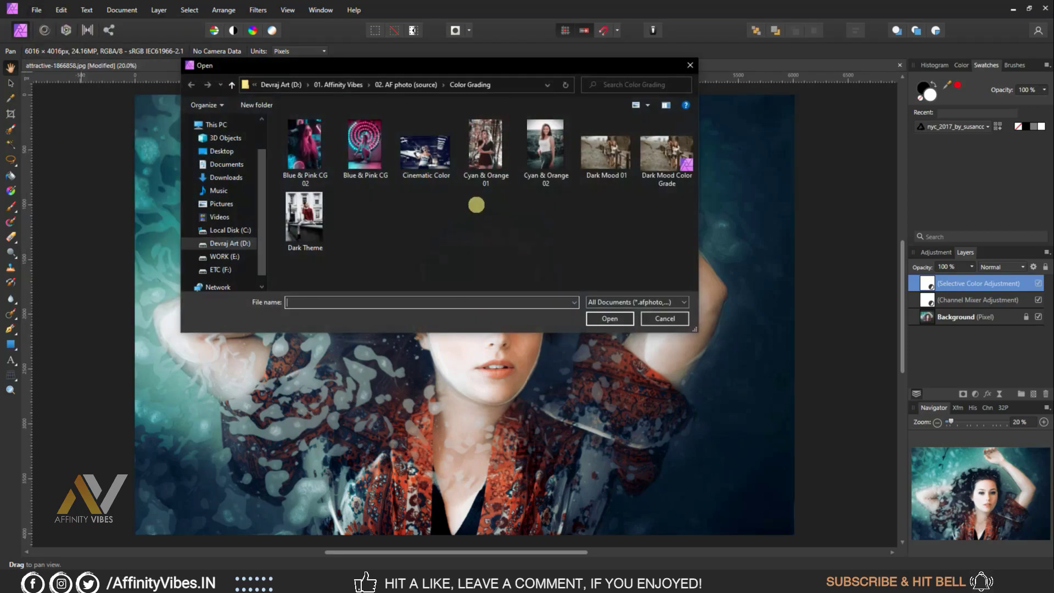
{"action": "left_click", "coordinate": [229, 243]}
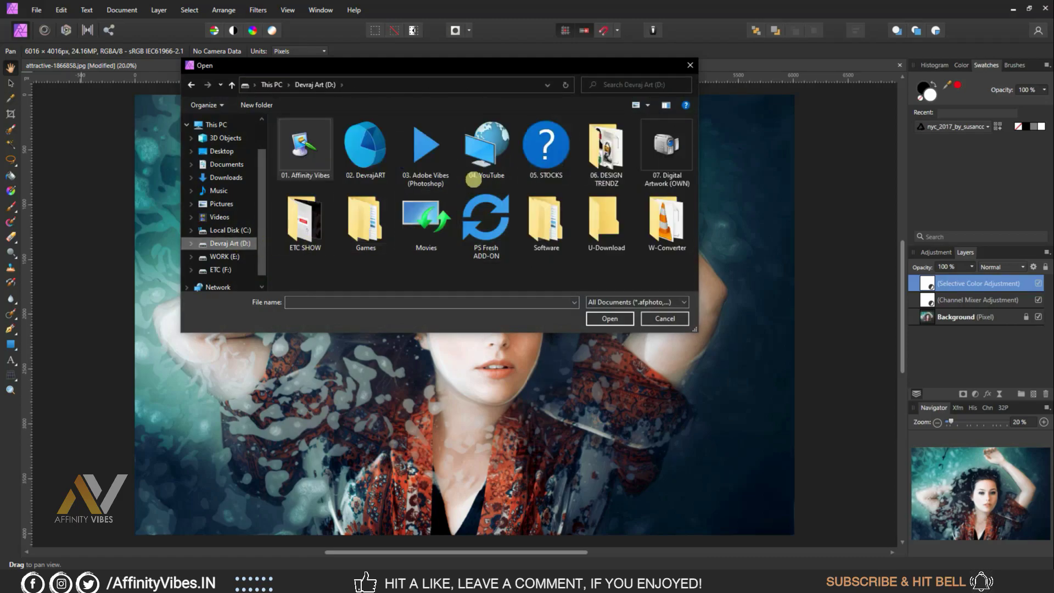
{"action": "double_click", "coordinate": [546, 147]}
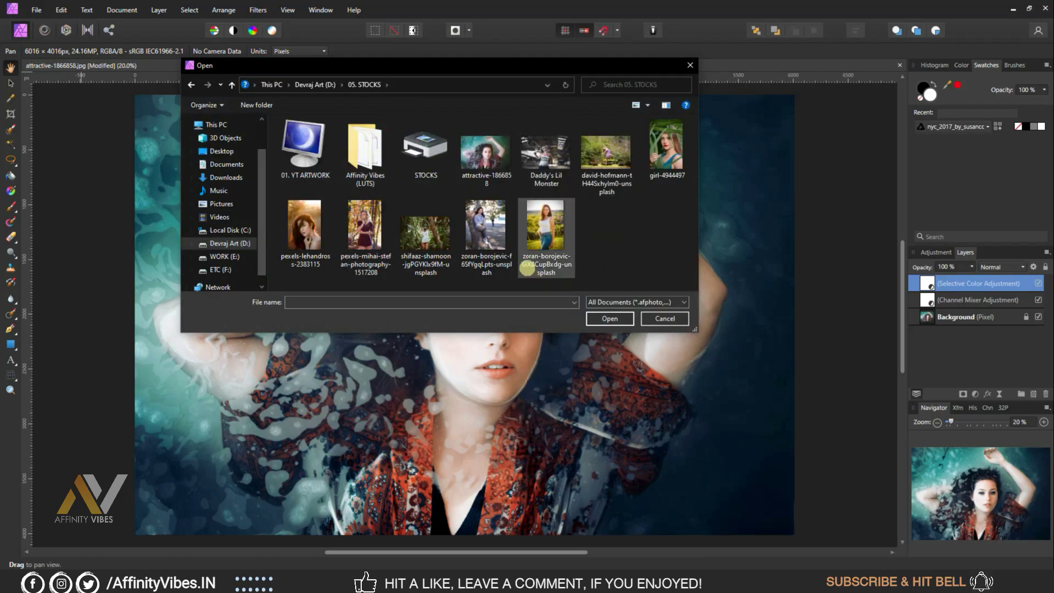
{"action": "left_click", "coordinate": [546, 151]}
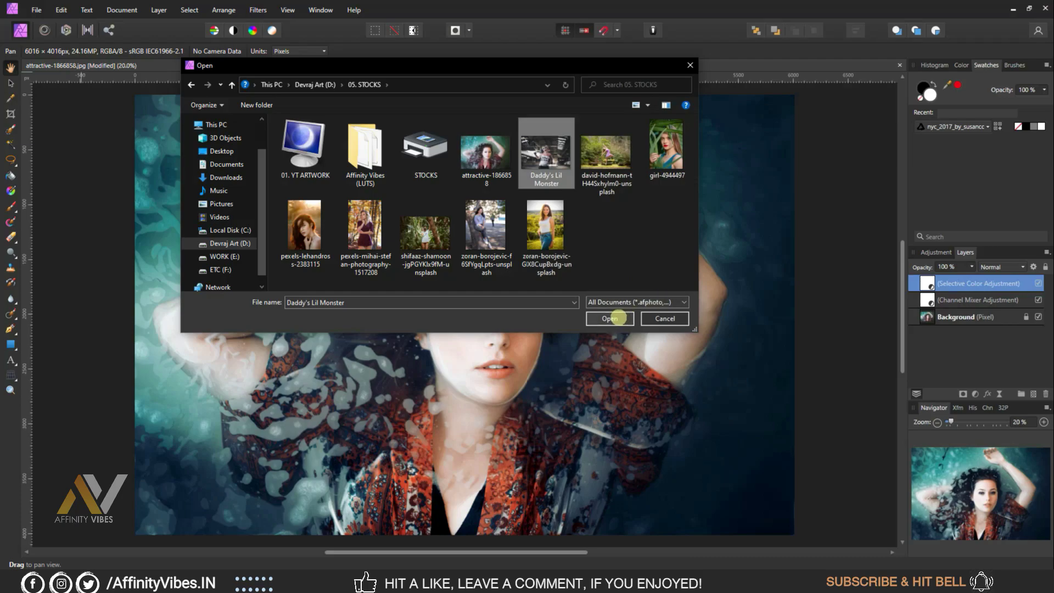
{"action": "left_click", "coordinate": [486, 258], "text": "ctrl"}
{"action": "left_click", "coordinate": [604, 318]}
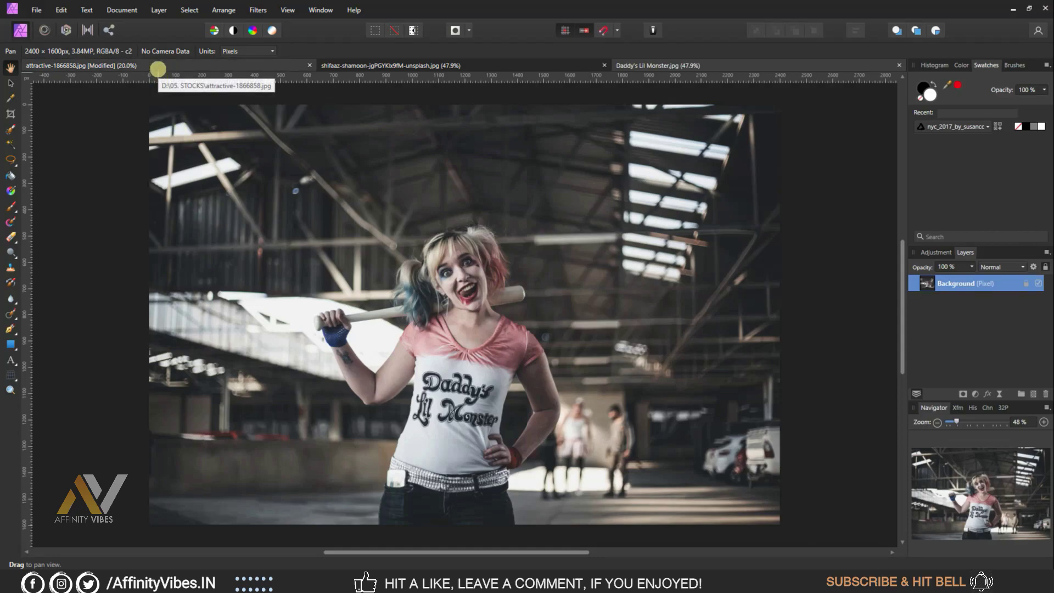
{"action": "left_click", "coordinate": [158, 69]}
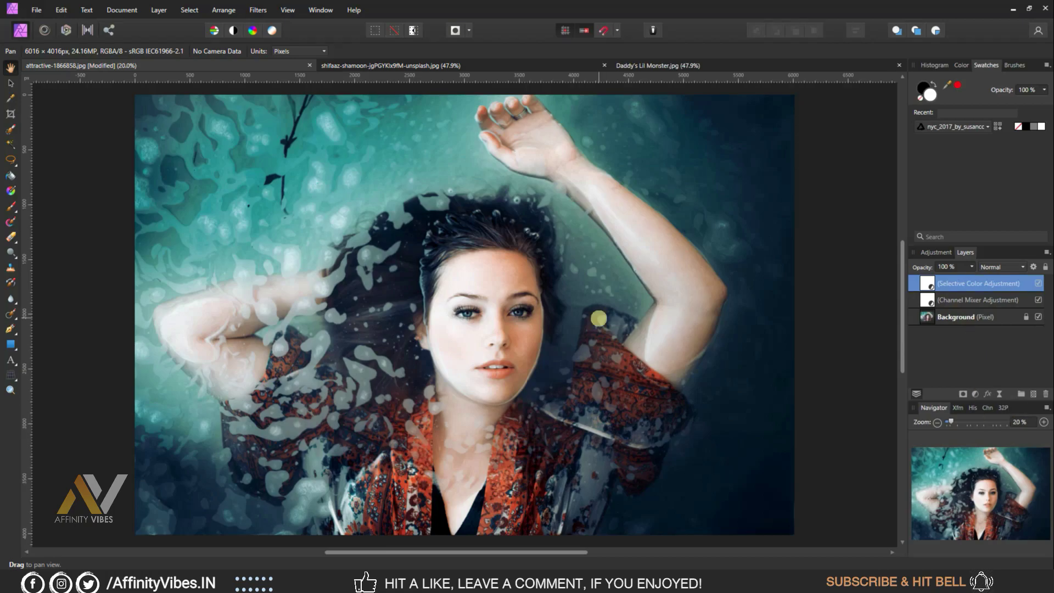
{"action": "left_click", "coordinate": [378, 65]}
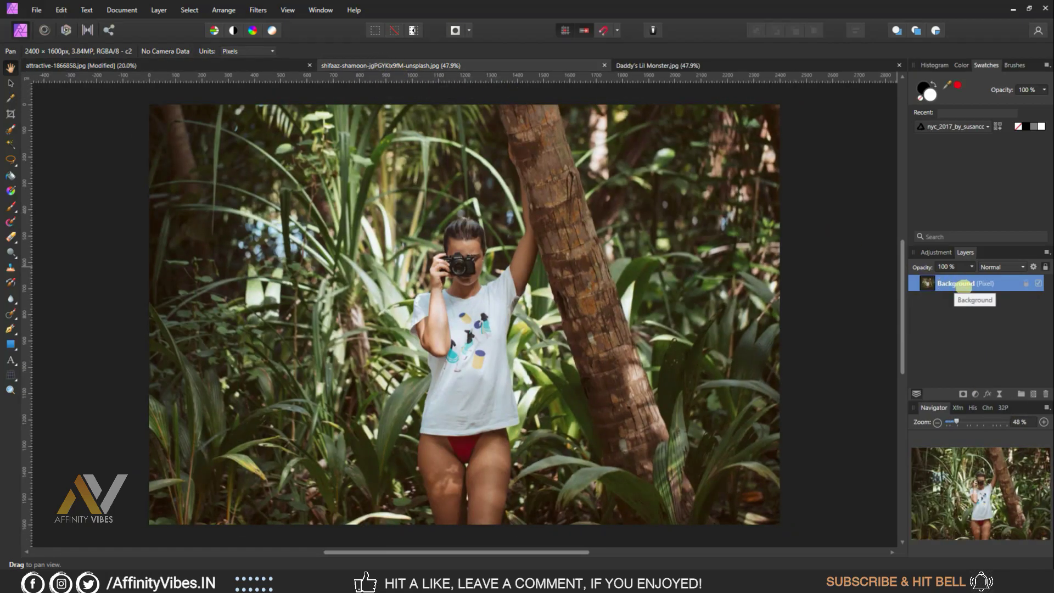
Import Cinematic Color.cube as a LUT preset and apply it to the jungle photo
{"action": "left_click", "coordinate": [936, 252]}
{"action": "scroll", "coordinate": [998, 321], "scroll_direction": "down", "scroll_amount": 5}
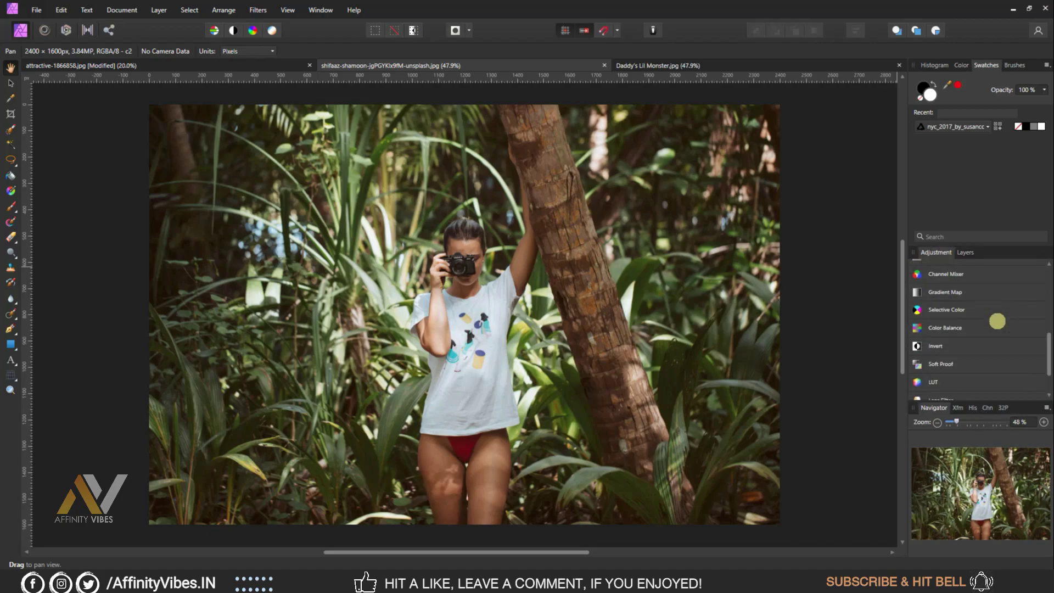
{"action": "left_click", "coordinate": [926, 336]}
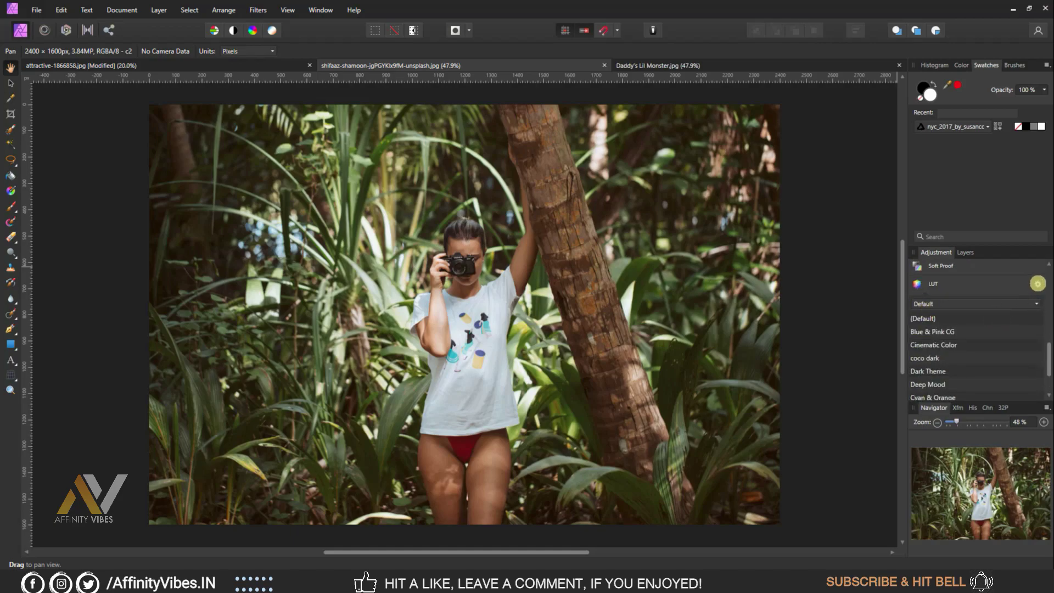
{"action": "left_click", "coordinate": [1037, 284]}
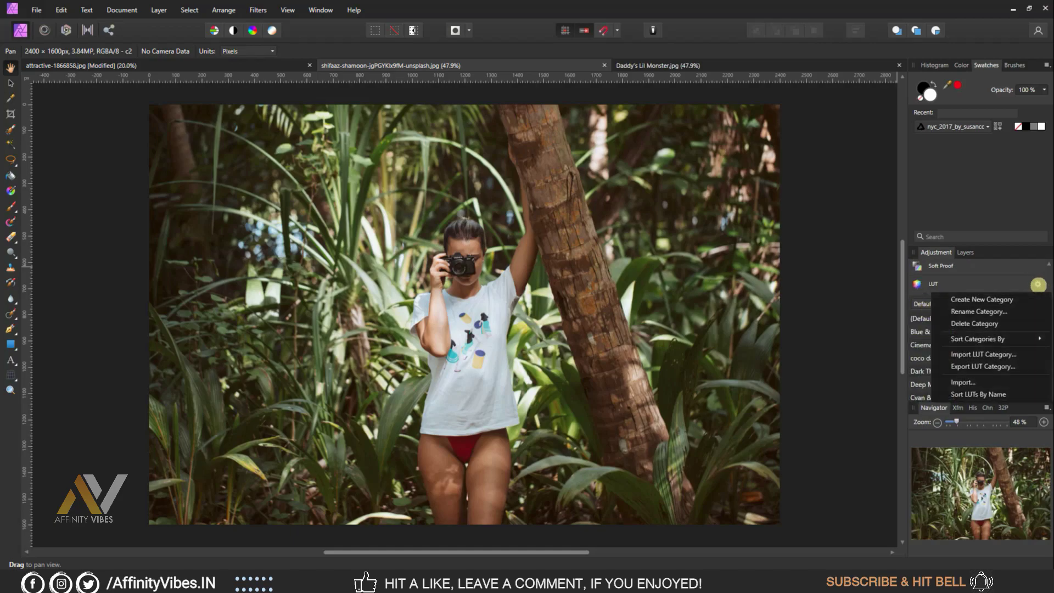
{"action": "left_click", "coordinate": [1003, 381]}
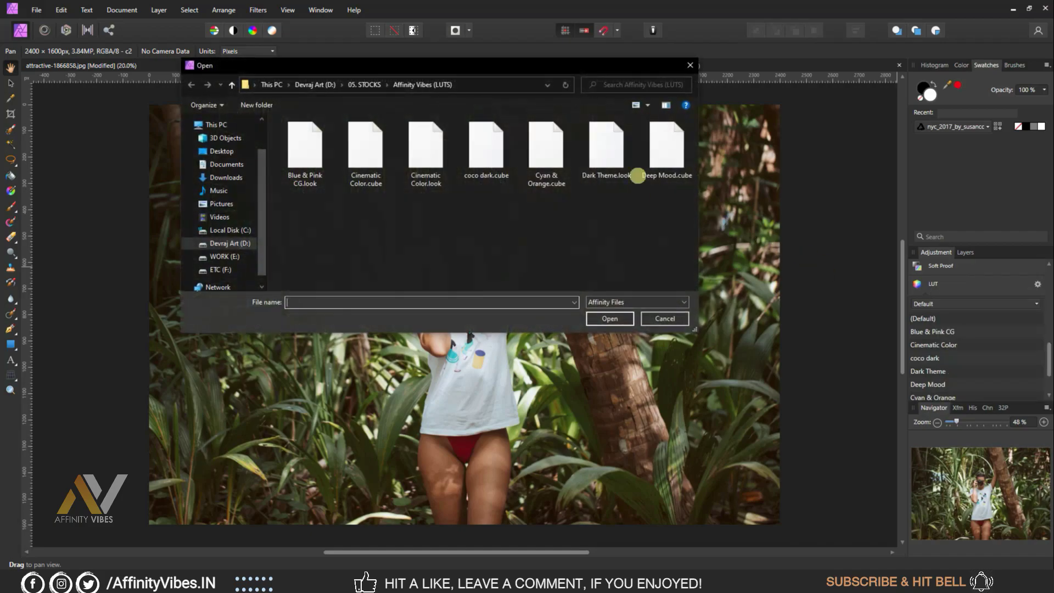
{"action": "left_click_drag", "start_coordinate": [508, 65], "coordinate": [626, 124]}
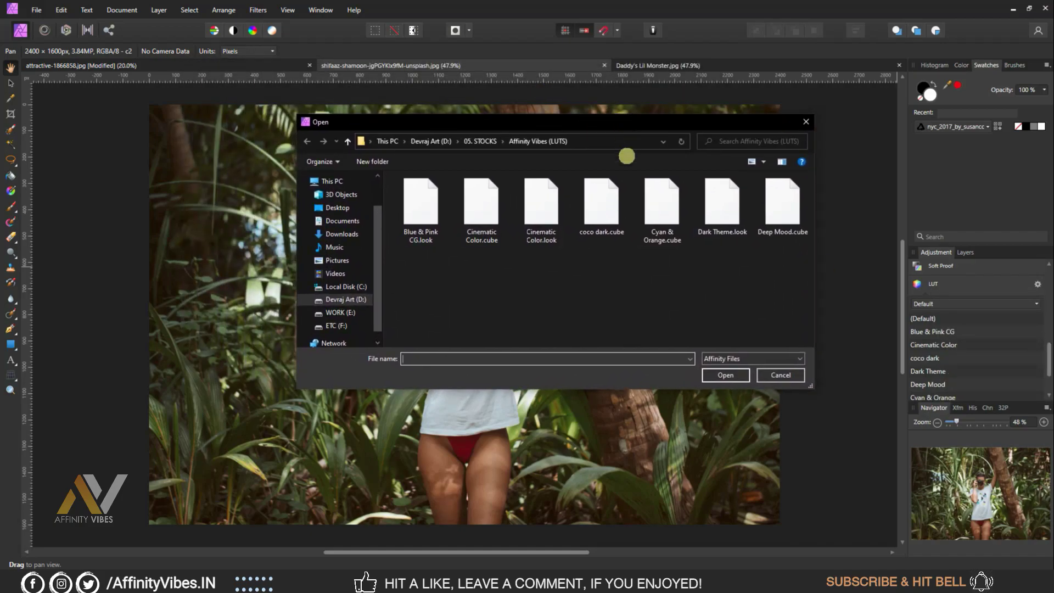
{"action": "double_click", "coordinate": [481, 199]}
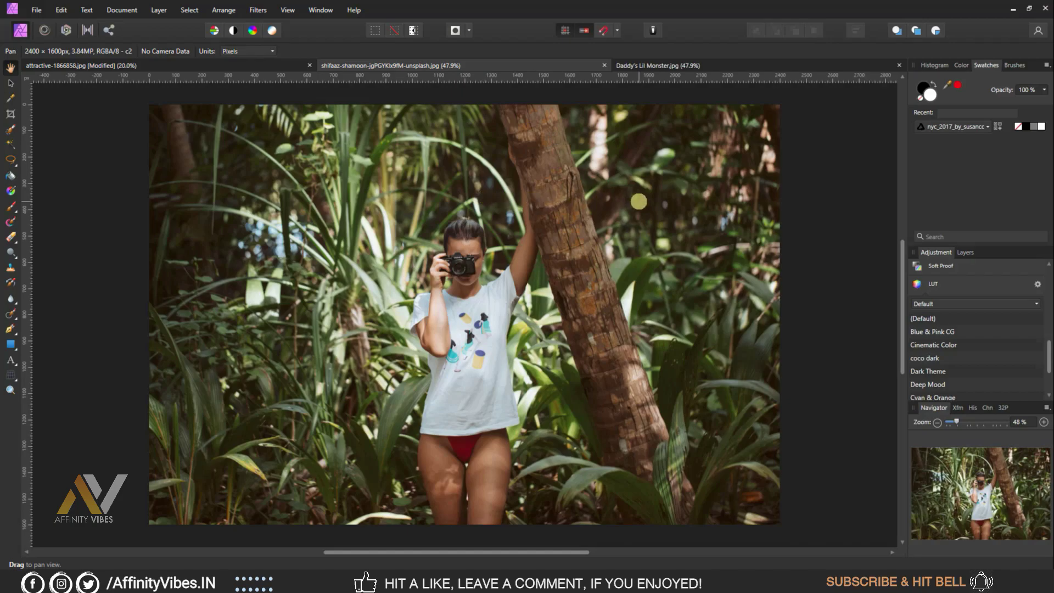
{"action": "scroll", "coordinate": [1003, 354], "scroll_direction": "down", "scroll_amount": 2}
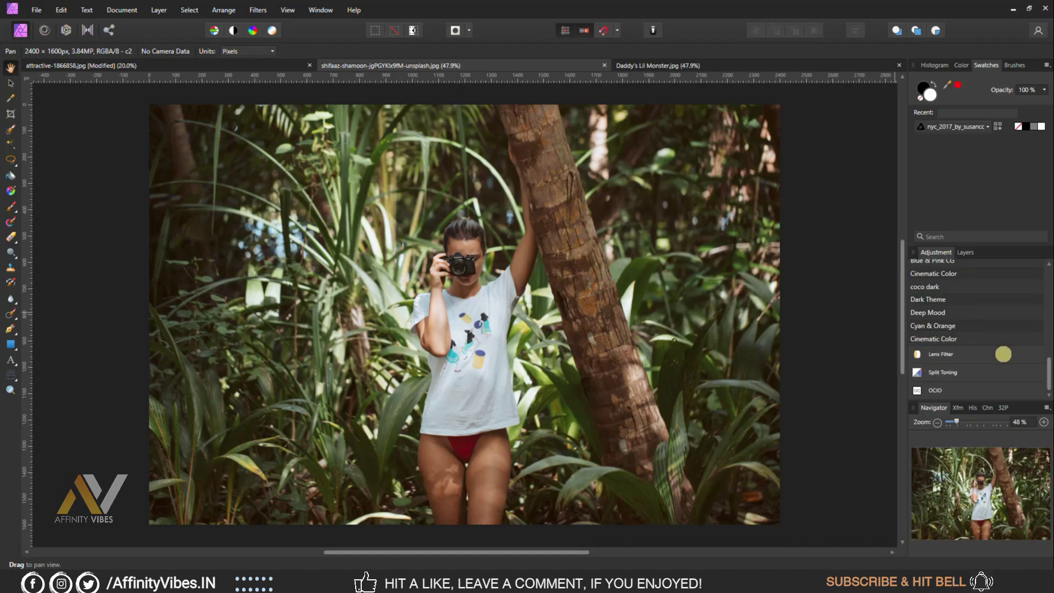
{"action": "left_click", "coordinate": [953, 339]}
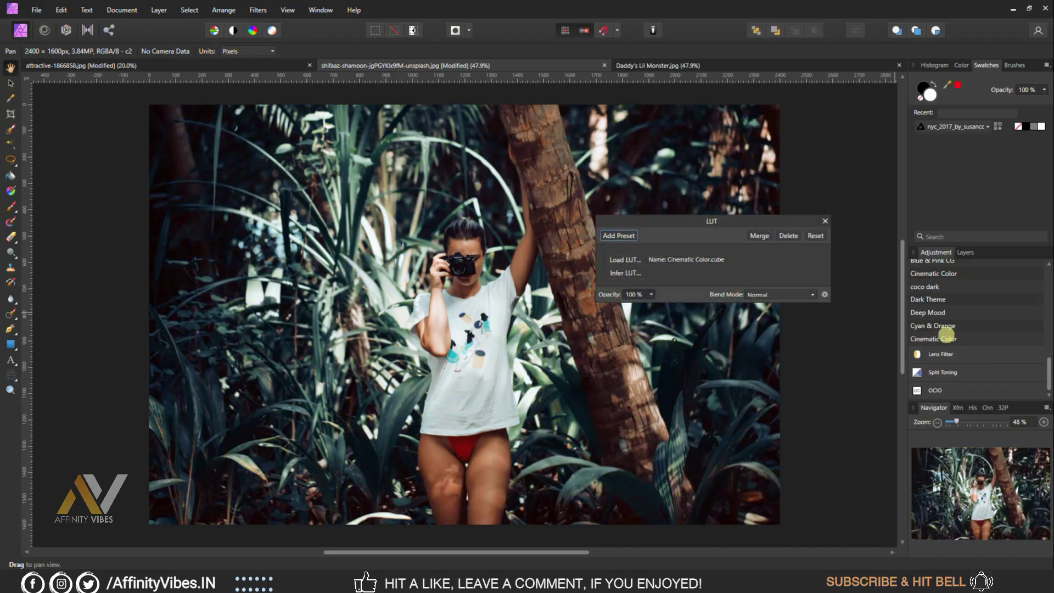
{"action": "left_click", "coordinate": [825, 220]}
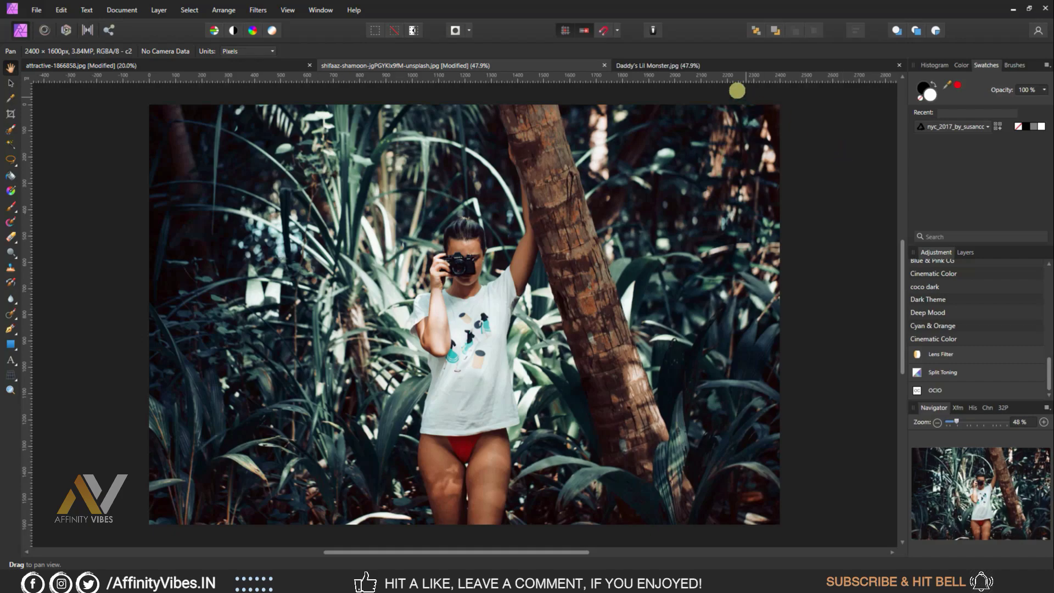
Apply the Cinematic Color LUT preset to the Daddy's Lil Monster photo and zoom in to inspect it
{"action": "left_click", "coordinate": [736, 65]}
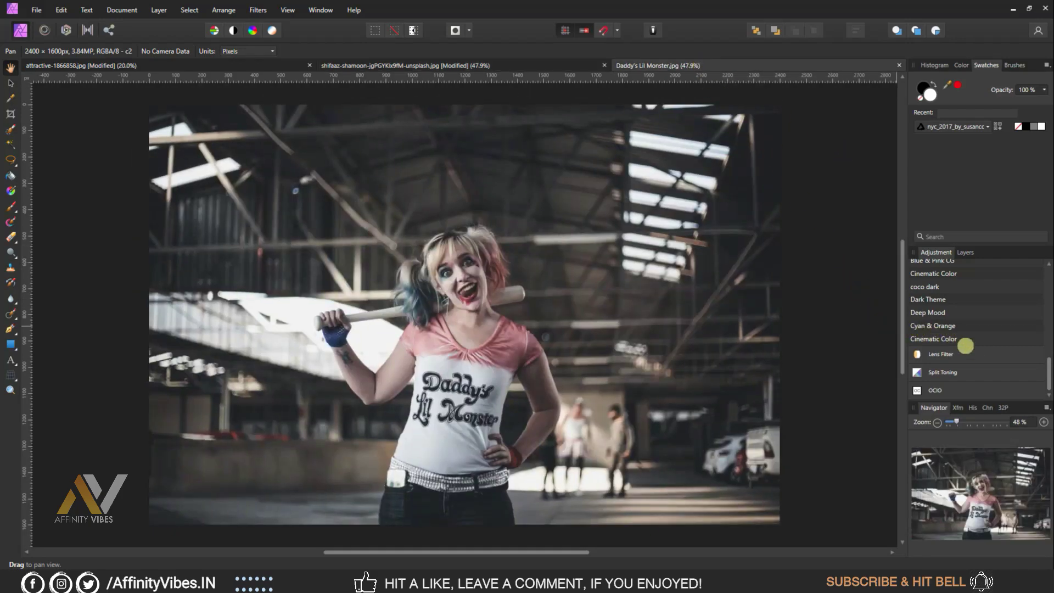
{"action": "left_click", "coordinate": [949, 338]}
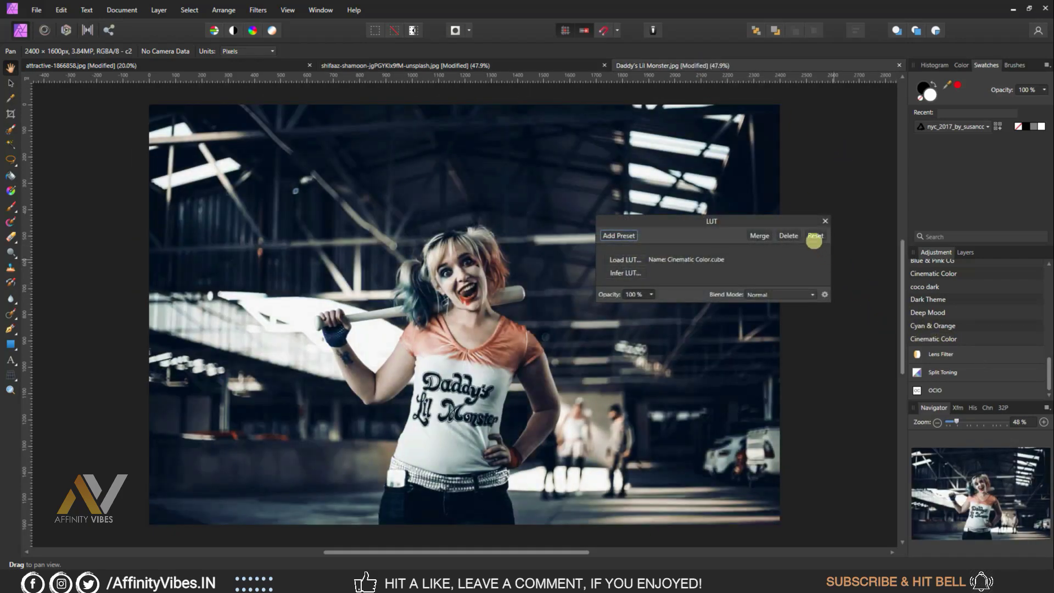
{"action": "left_click", "coordinate": [826, 220]}
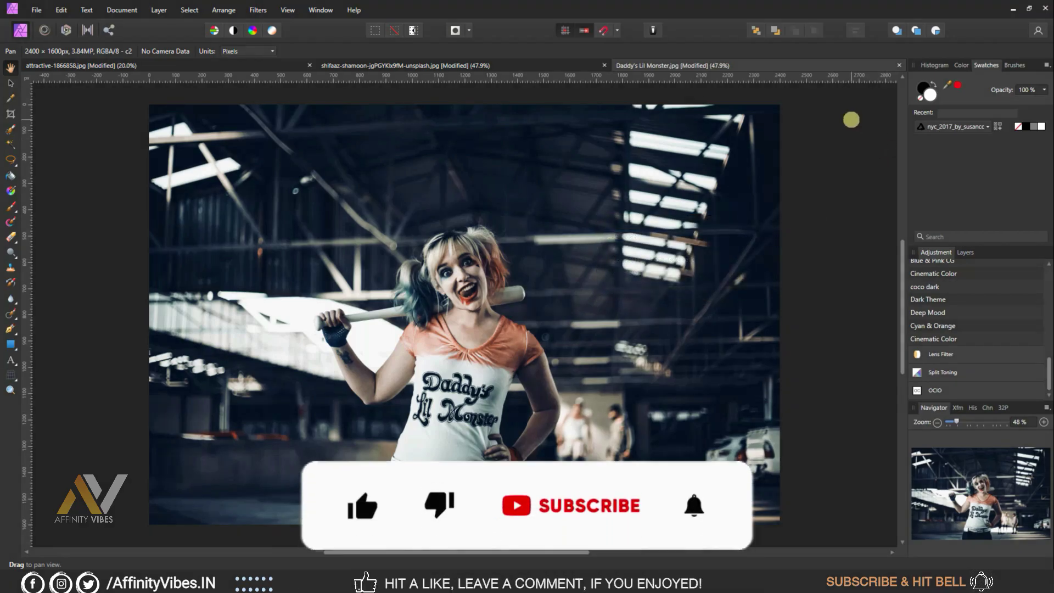
{"action": "key", "text": "ctrl+plus"}
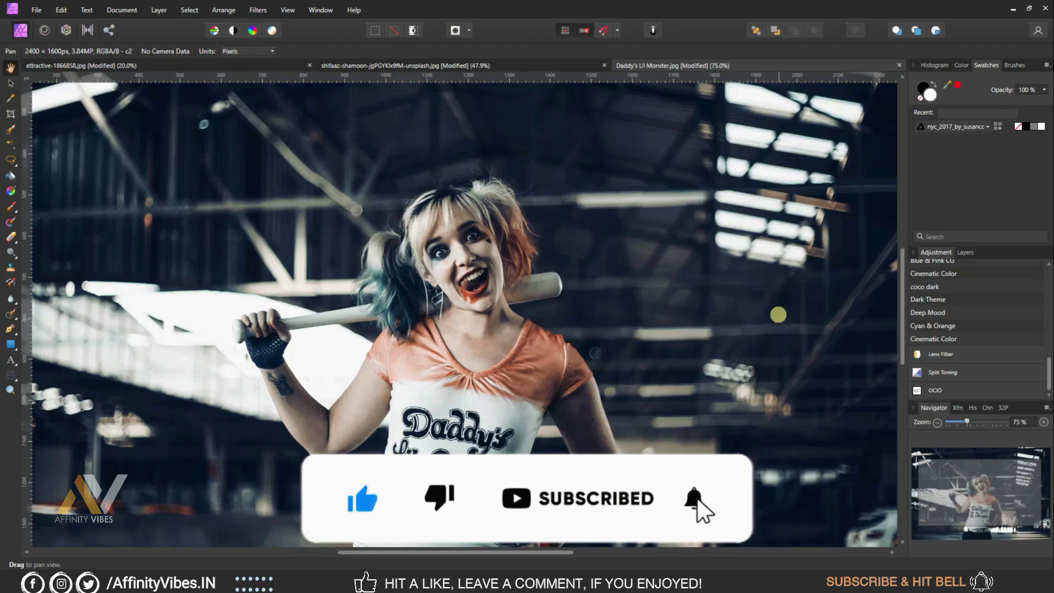
{"action": "scroll", "coordinate": [774, 309], "scroll_direction": "down", "scroll_amount": 3}
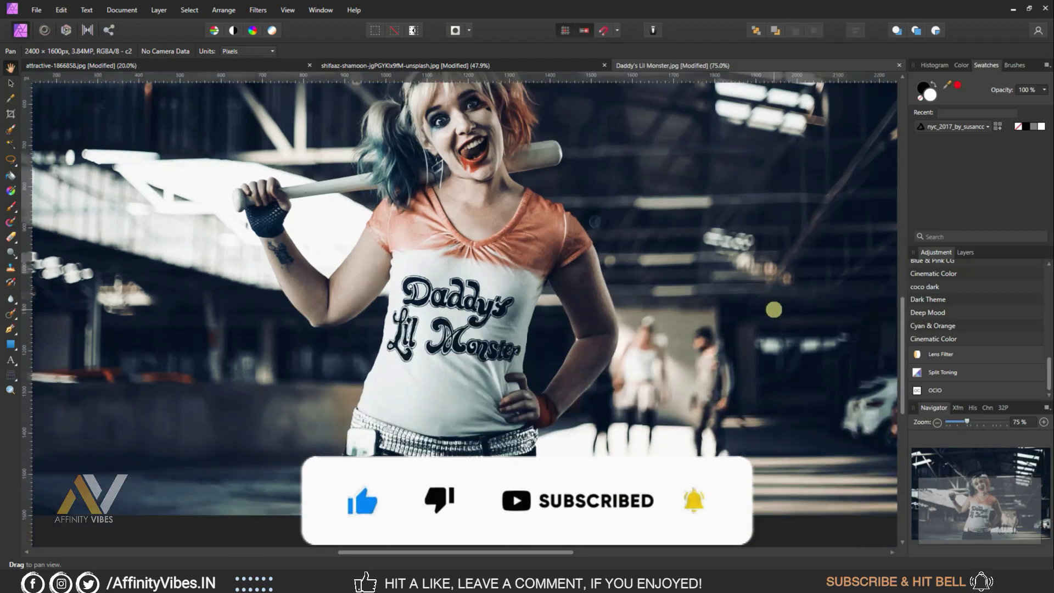
{"action": "scroll", "coordinate": [774, 309], "scroll_direction": "up", "scroll_amount": 2}
{"action": "scroll", "coordinate": [774, 309], "scroll_direction": "up", "scroll_amount": 2}
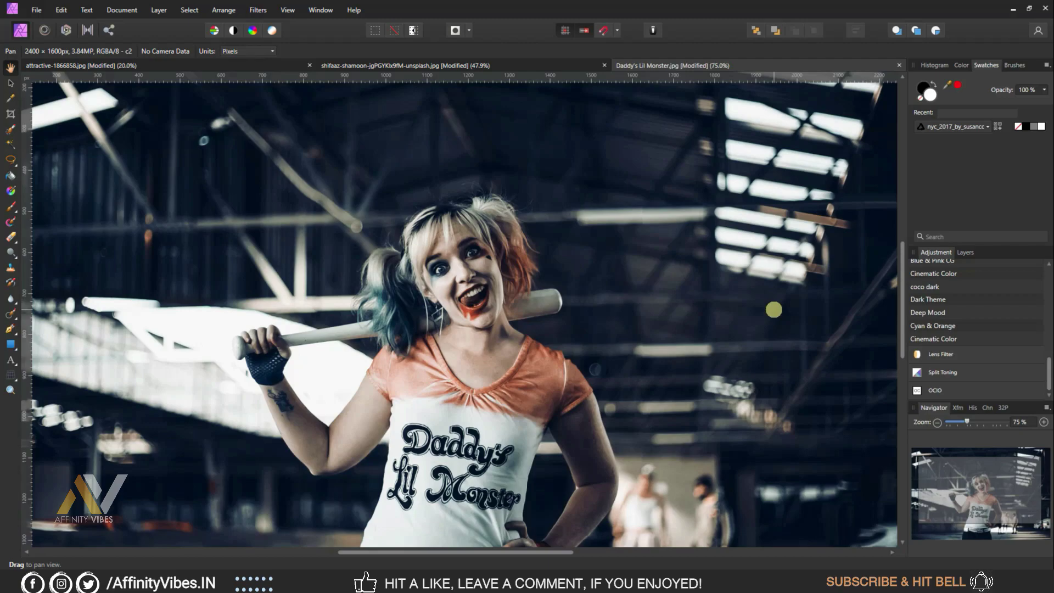
{"action": "scroll", "coordinate": [774, 308], "scroll_direction": "down", "scroll_amount": 2}
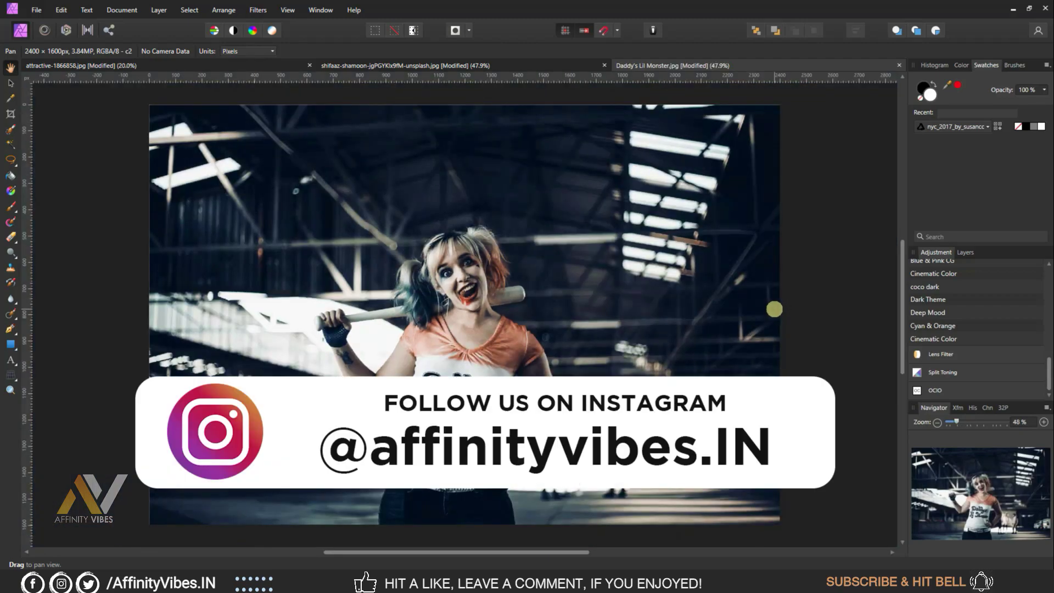
Hide and re-show the LUT grade on the jungle photo to compare it with the original
{"action": "left_click", "coordinate": [966, 252]}
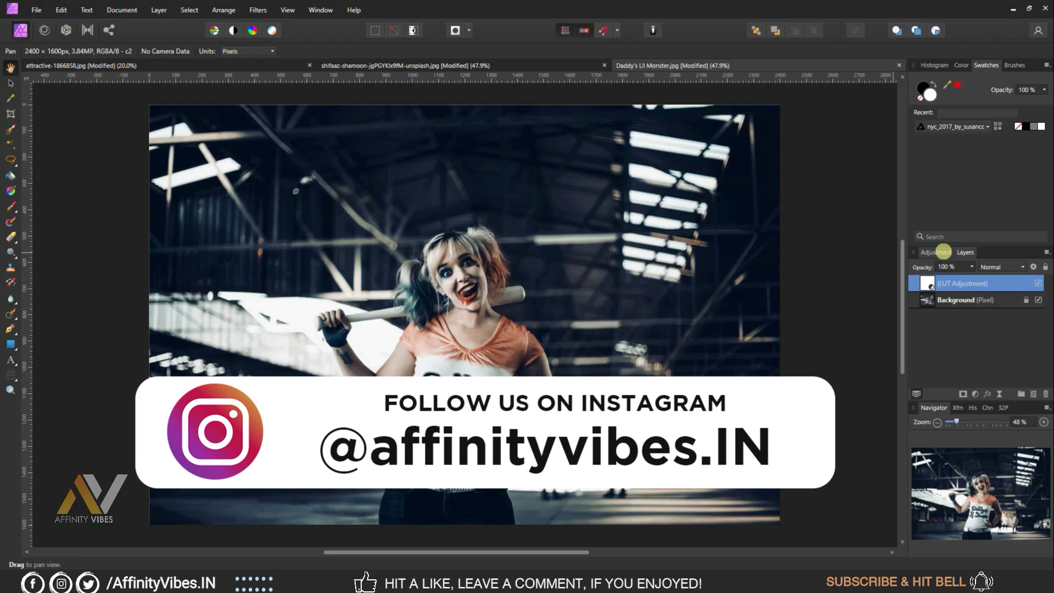
{"action": "left_click", "coordinate": [943, 252]}
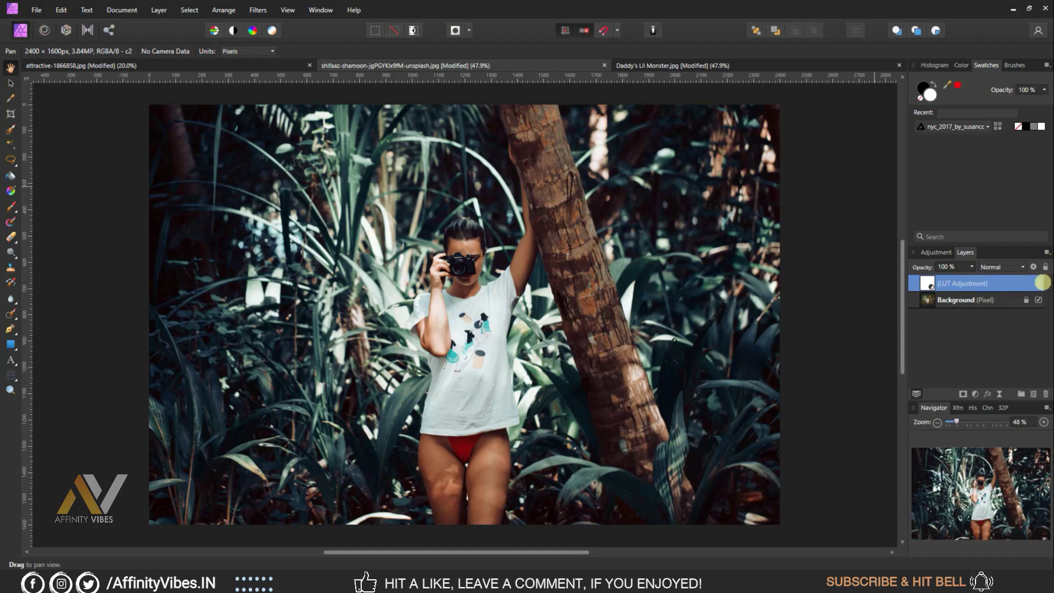
{"action": "left_click", "coordinate": [1041, 283]}
{"action": "left_click", "coordinate": [1041, 282]}
Compare the Daddy's Lil Monster photo with and without its LUT, then return to the underwater portrait
{"action": "left_click", "coordinate": [674, 66]}
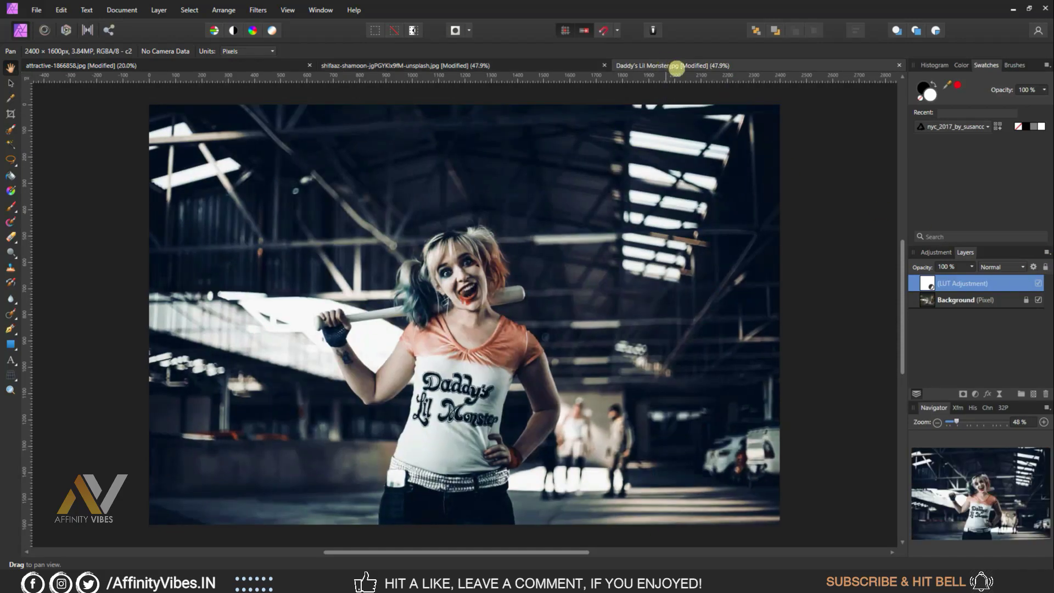
{"action": "left_click", "coordinate": [1038, 282]}
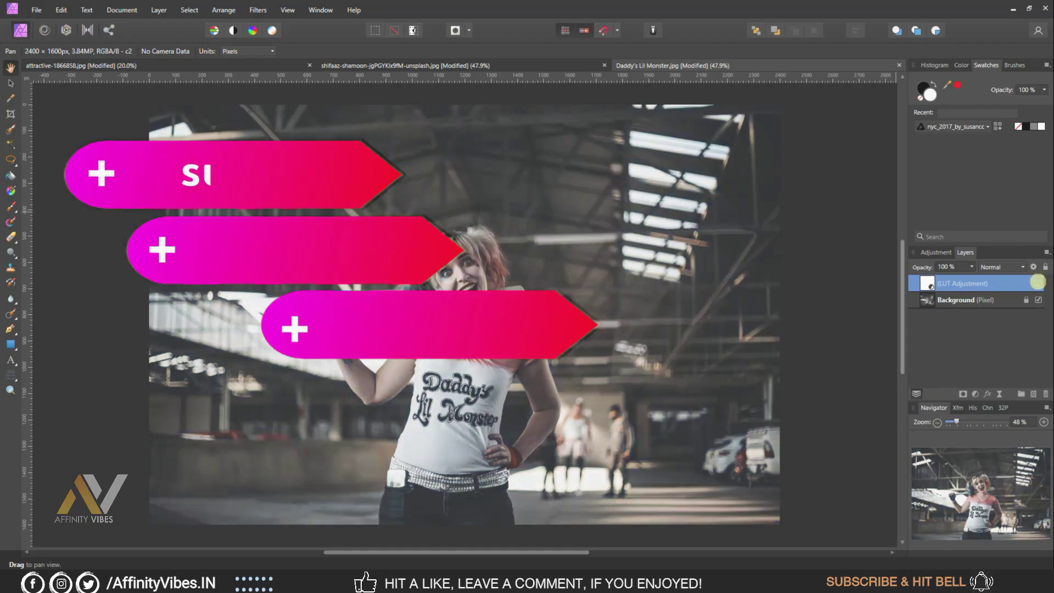
{"action": "left_click", "coordinate": [1037, 282]}
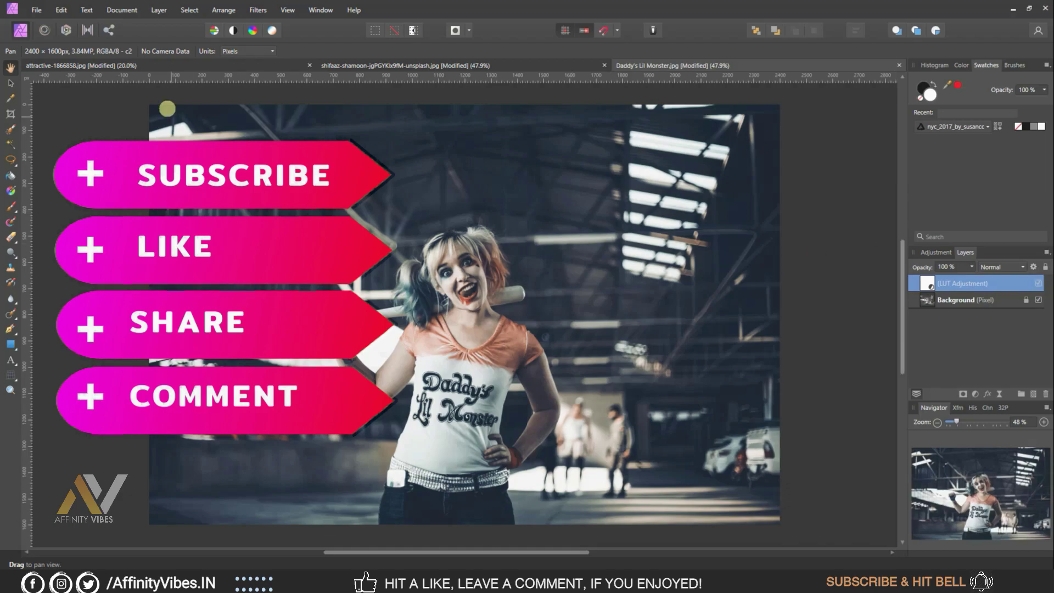
{"action": "left_click", "coordinate": [160, 66]}
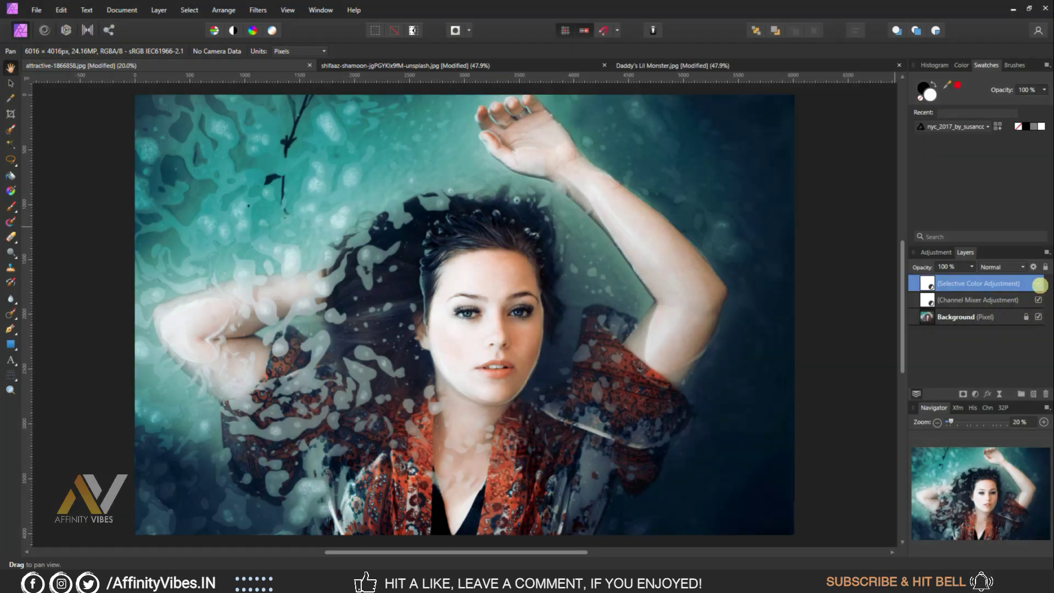
{"action": "left_click", "coordinate": [1038, 284]}
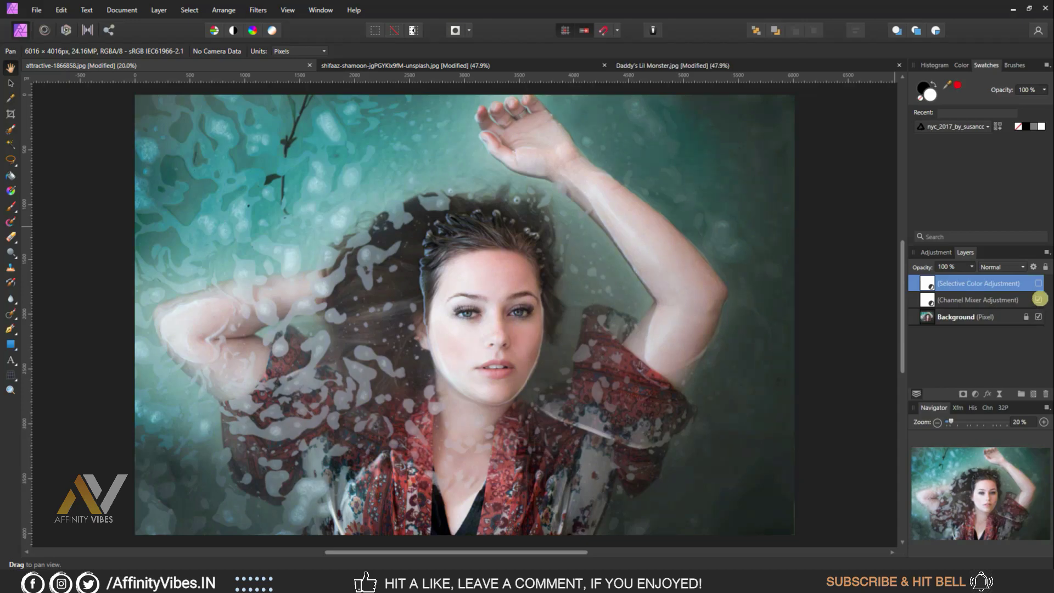
{"action": "left_click", "coordinate": [1038, 283]}
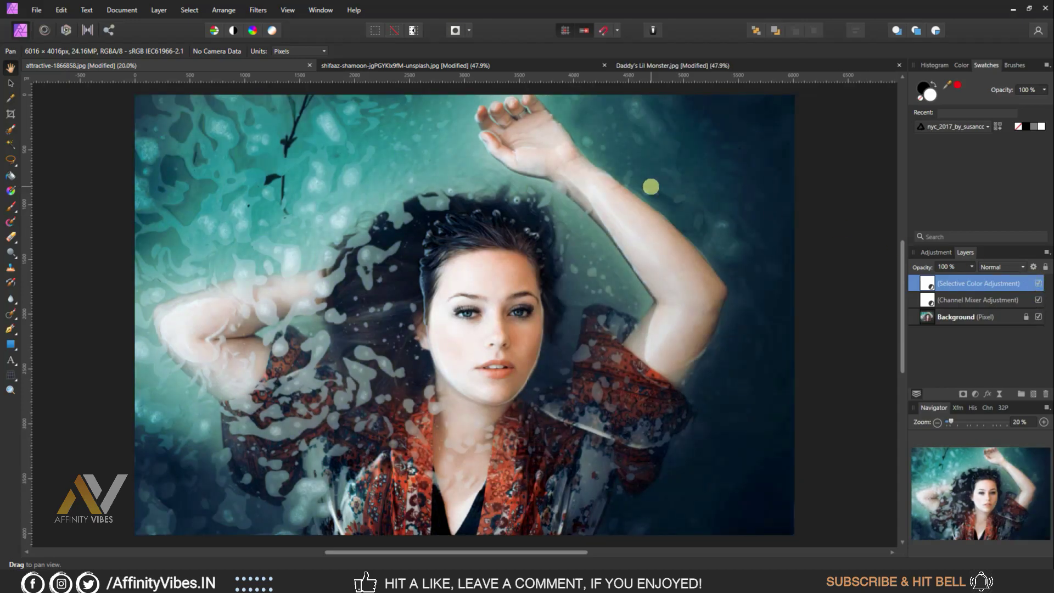